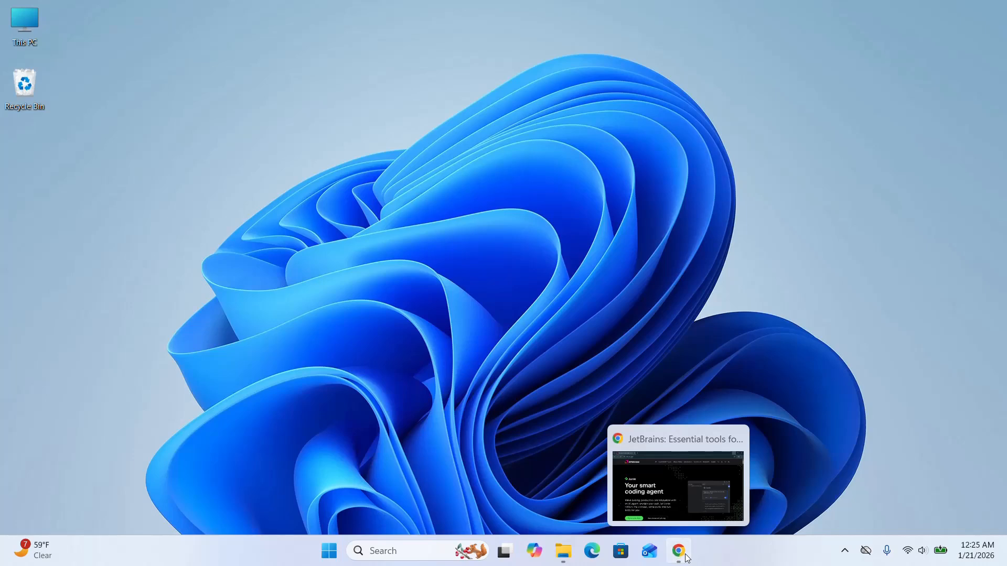
Step: Open the IntelliJ IDEA product page from the JetBrains developer tools on jetbrains.com and dismiss the cookie notice
click(685, 556)
drag(163, 50, 91, 42)
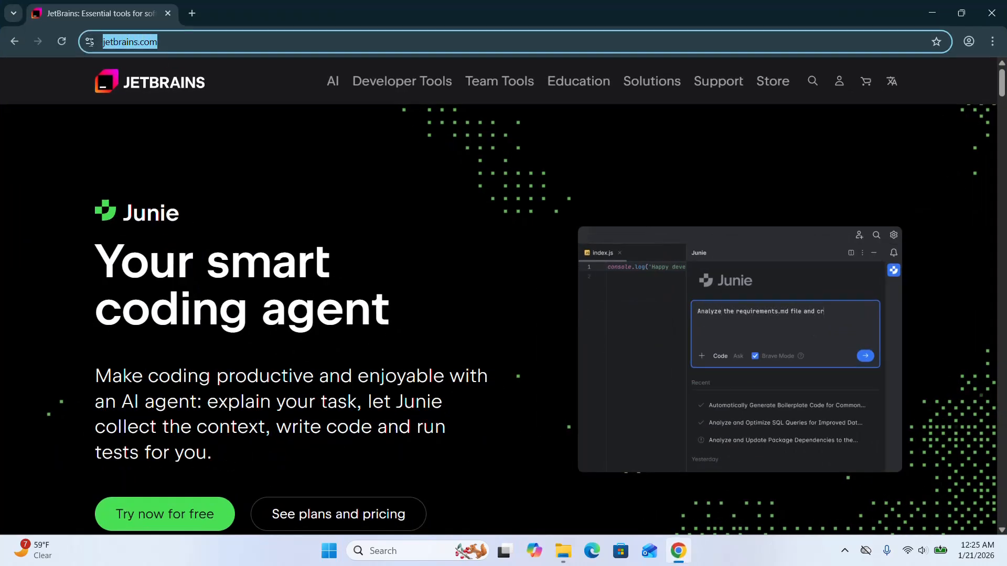
click(236, 86)
mouse_move(407, 86)
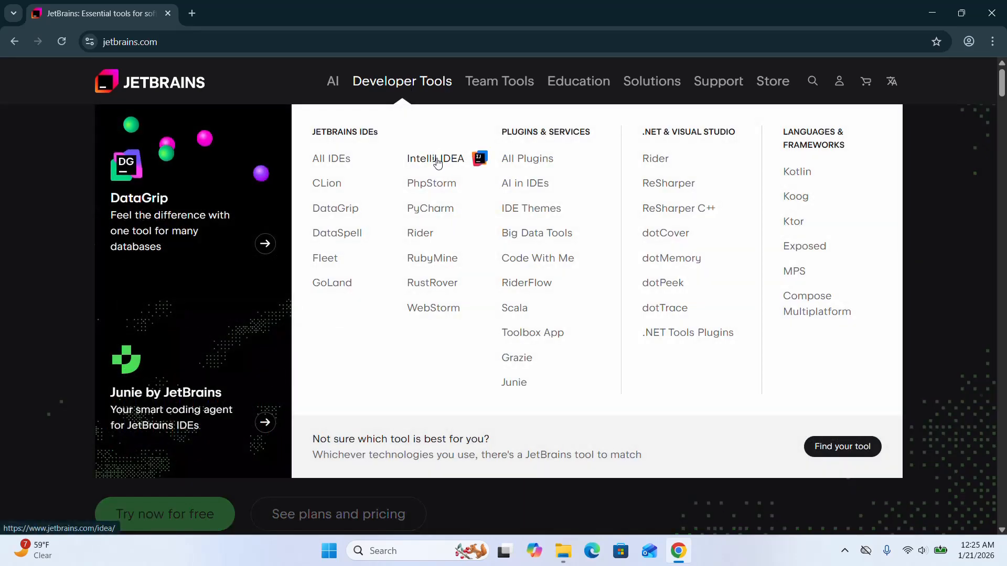
click(437, 159)
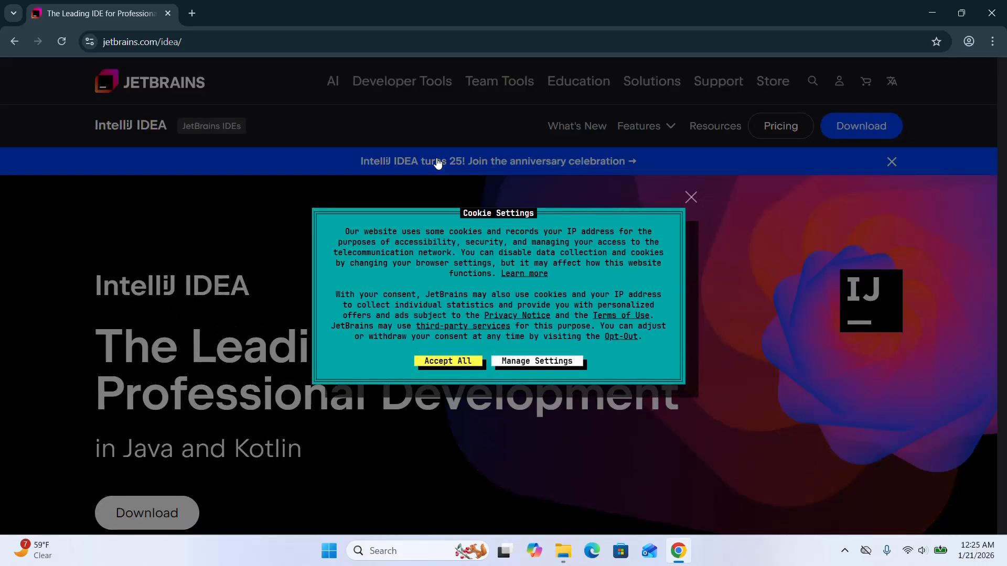
click(691, 198)
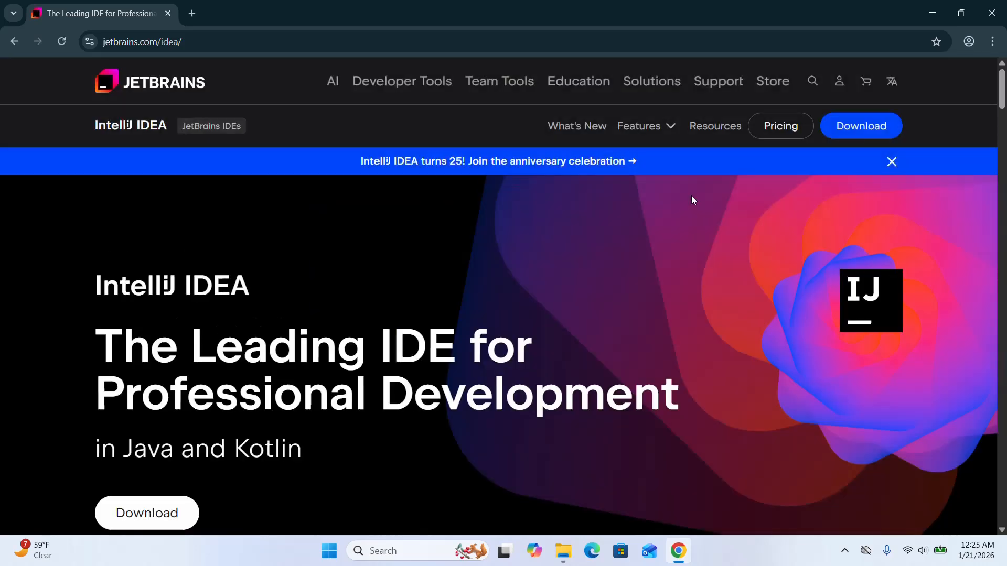
Step: Download the Windows .exe installer of IntelliJ IDEA, dismissing the cookie notice on the download page
click(176, 515)
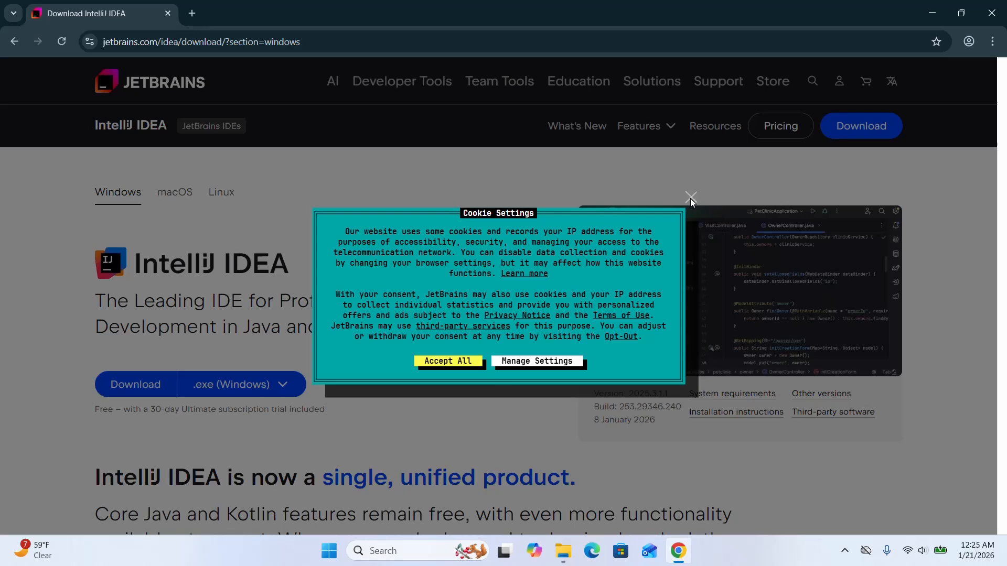
click(691, 198)
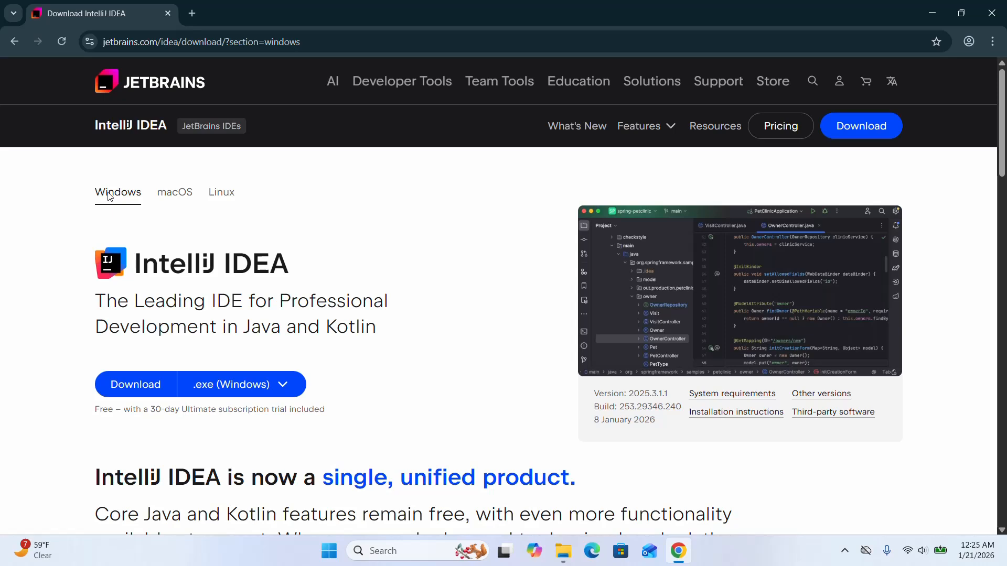
click(133, 394)
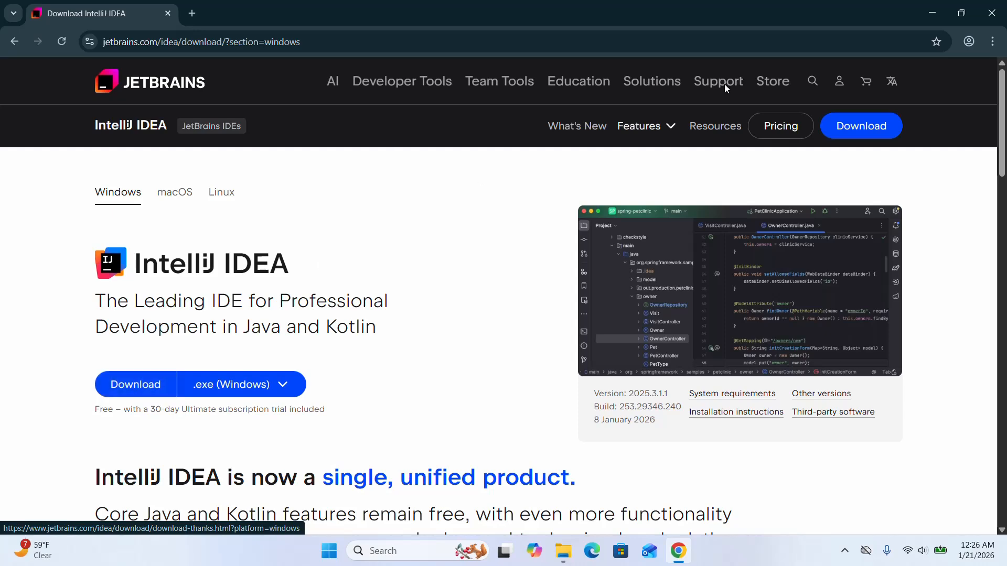
Step: Run the idea-2025.3.1.1 installer from the Downloads folder and allow it to make changes to the device
click(929, 4)
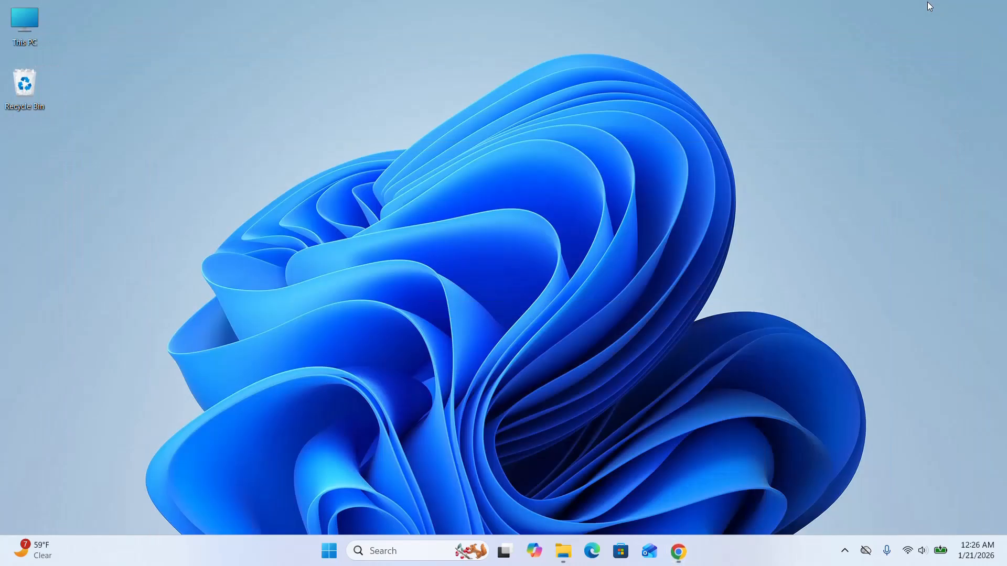
click(564, 550)
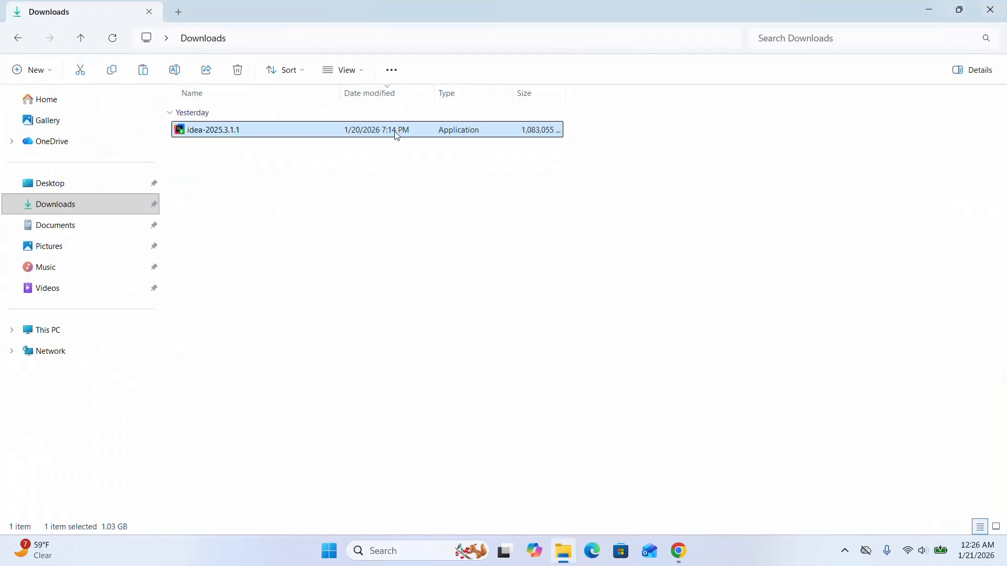
right_click(397, 136)
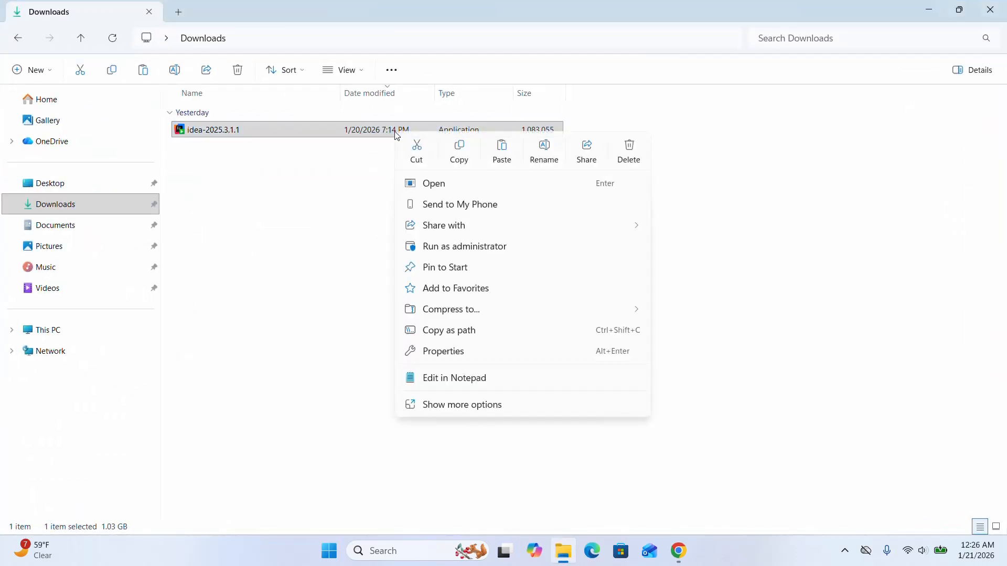
click(435, 184)
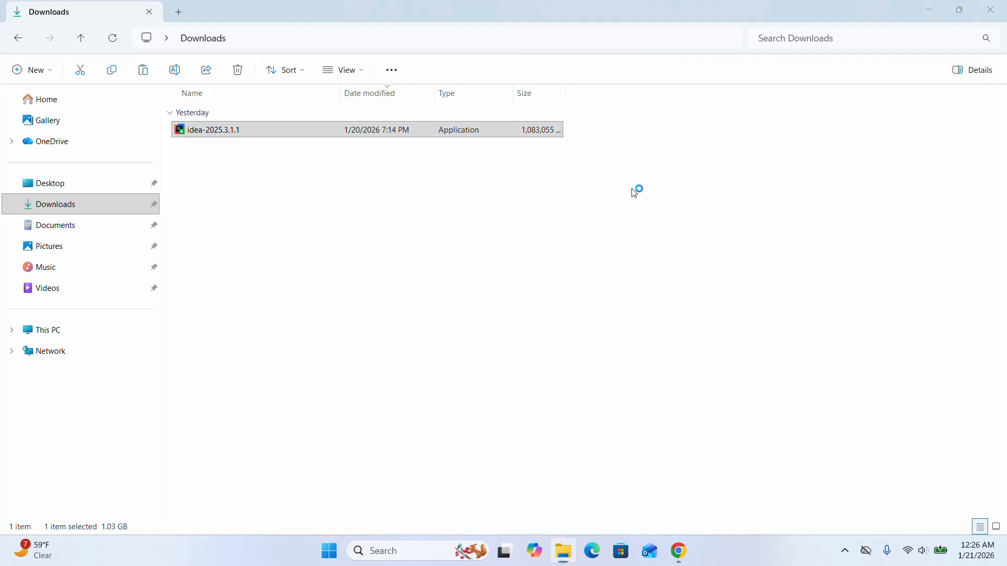
click(928, 7)
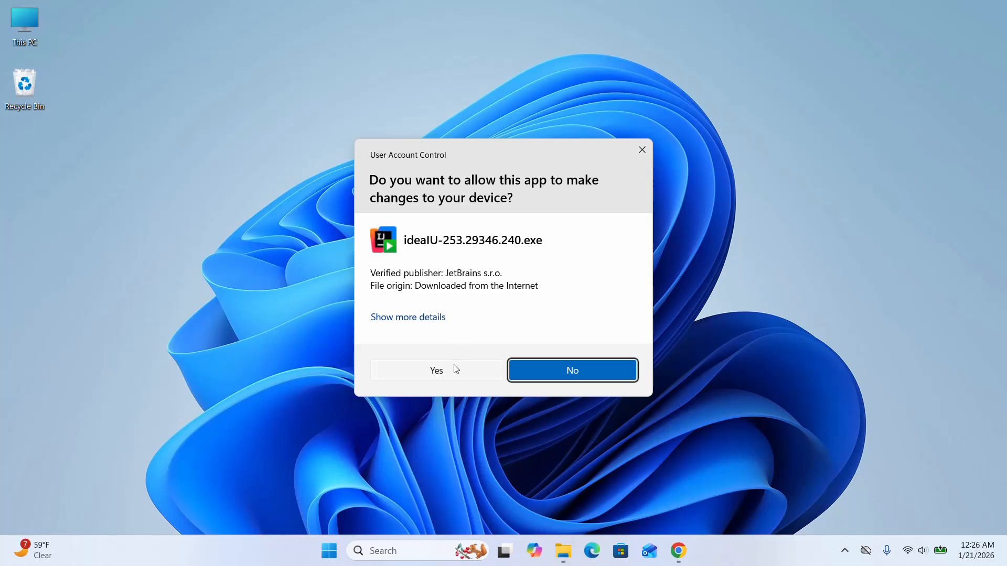
click(421, 377)
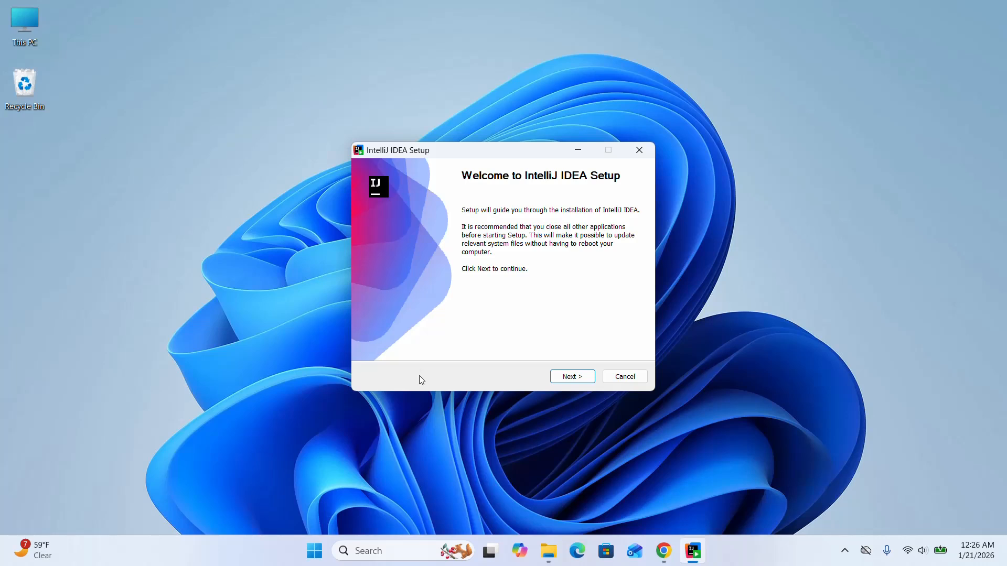
Step: Start the setup wizard and accept the default destination folder C:\Program Files\JetBrains\IntelliJ IDEA 2025.3.1.1
click(569, 378)
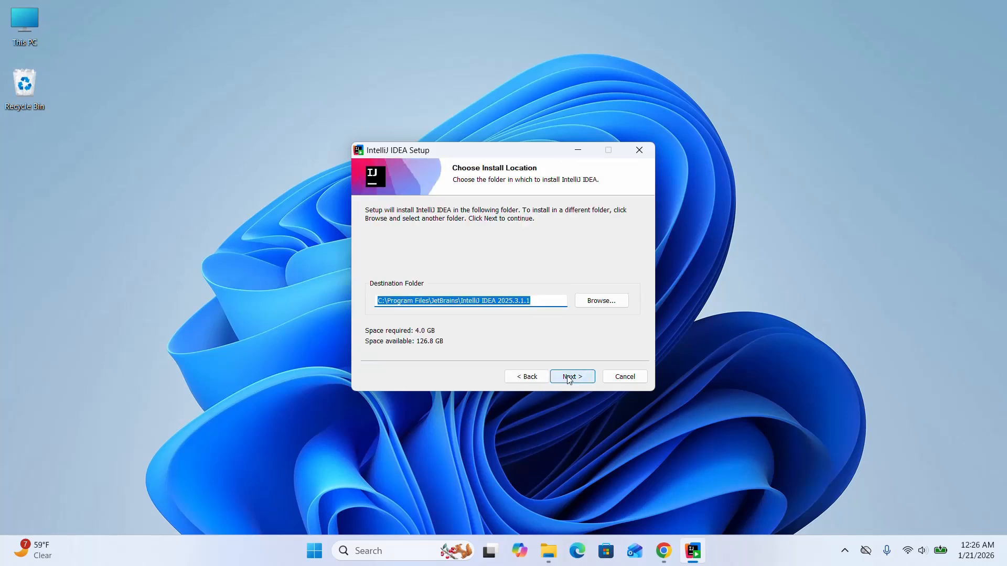
drag(507, 148, 492, 98)
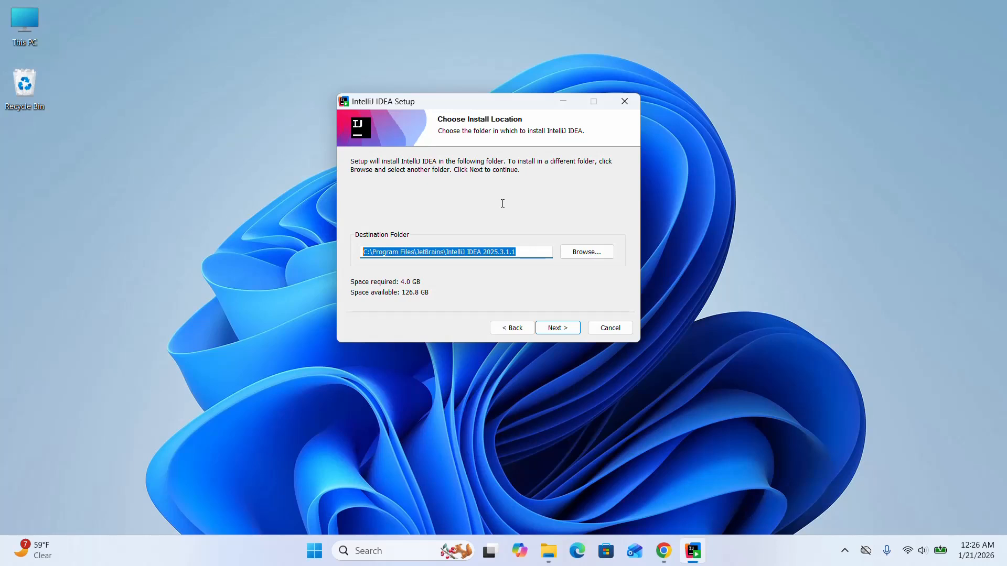
click(595, 250)
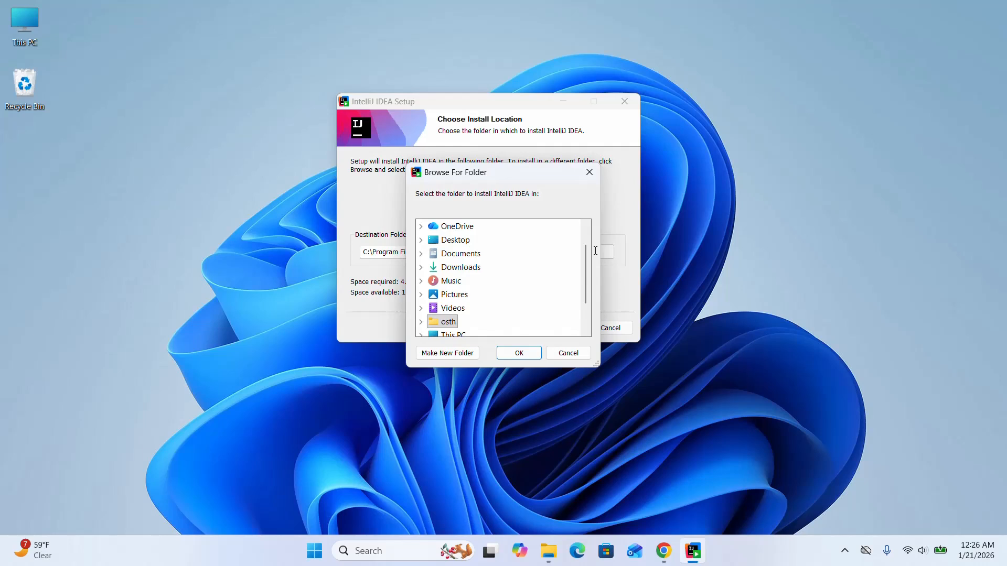
click(568, 353)
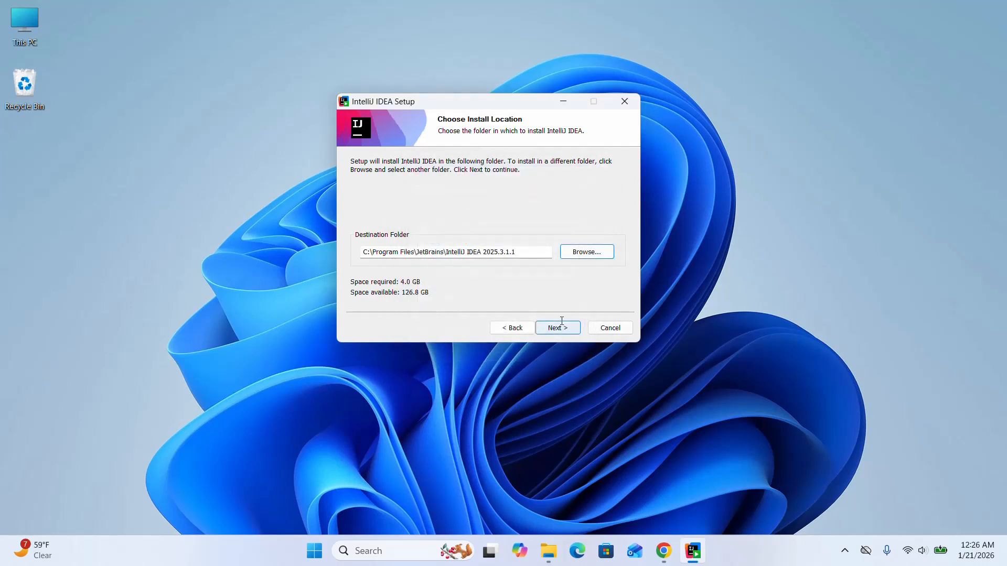
drag(530, 250, 342, 252)
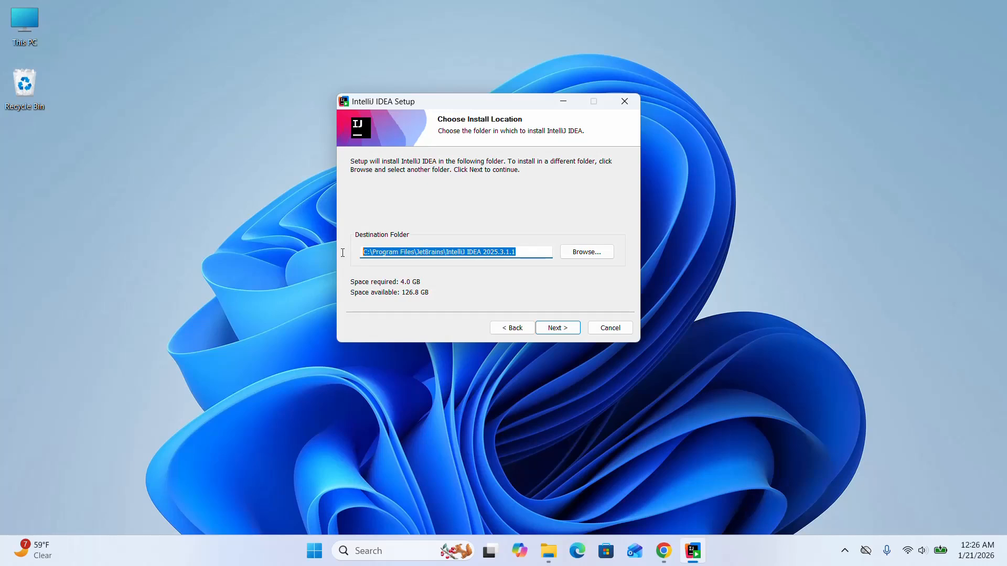
click(557, 329)
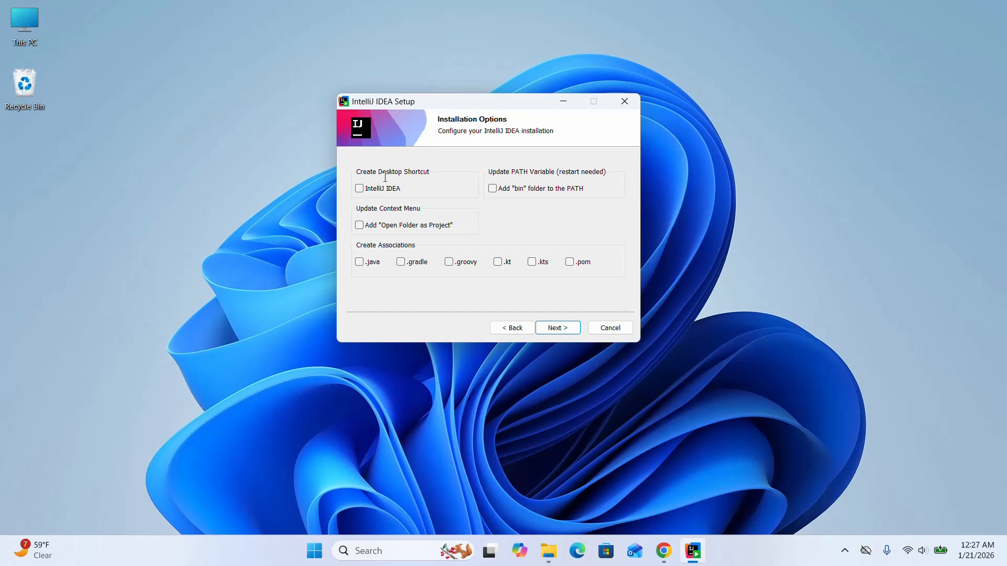
Step: Enable the IntelliJ IDEA desktop shortcut and the .java, .gradle, .groovy, .kt, .kts and .pom file associations
click(360, 187)
click(361, 262)
click(401, 262)
click(450, 262)
click(497, 262)
click(533, 262)
click(571, 261)
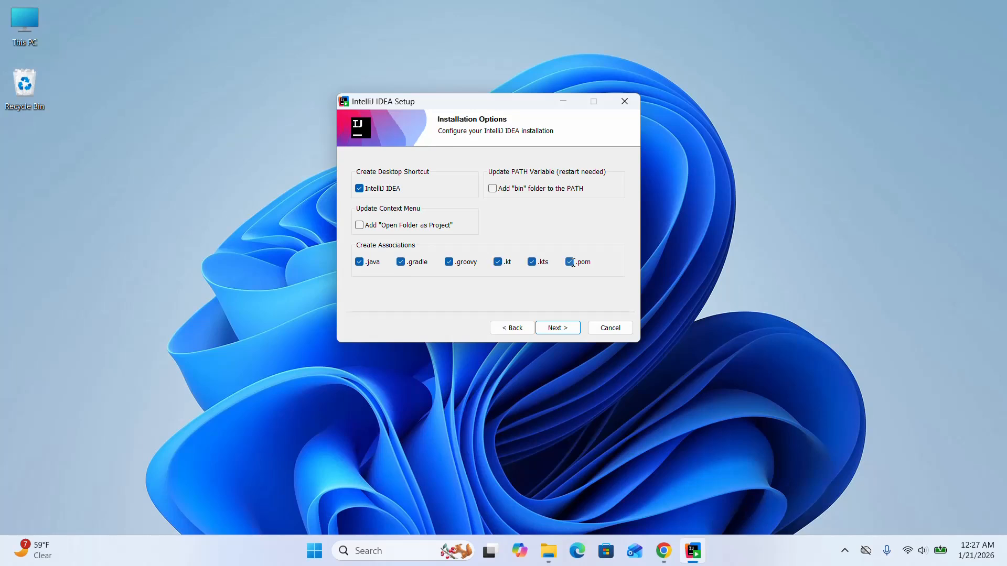
click(559, 328)
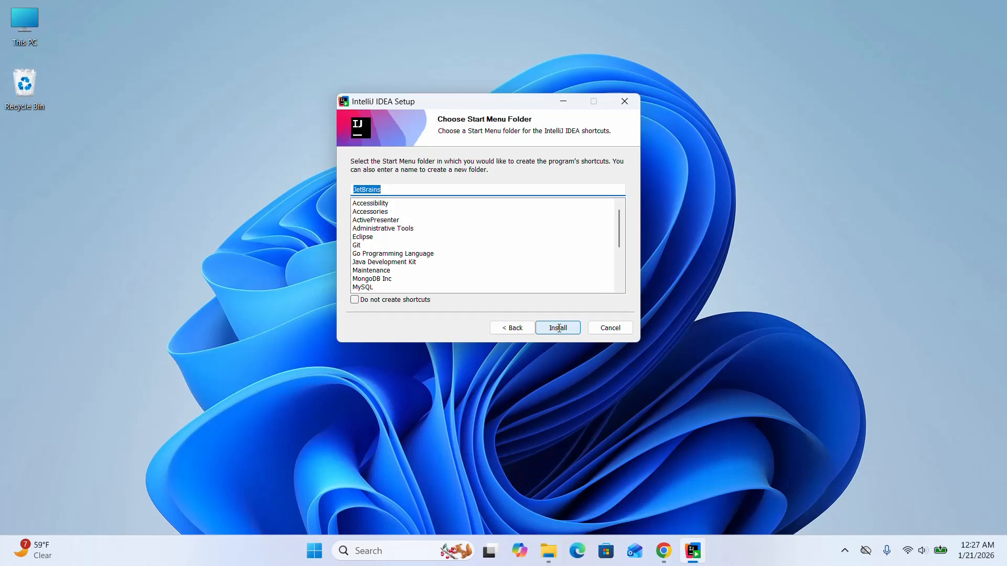
Step: Install with the JetBrains Start Menu folder and finish setup with Run IntelliJ IDEA enabled
click(559, 328)
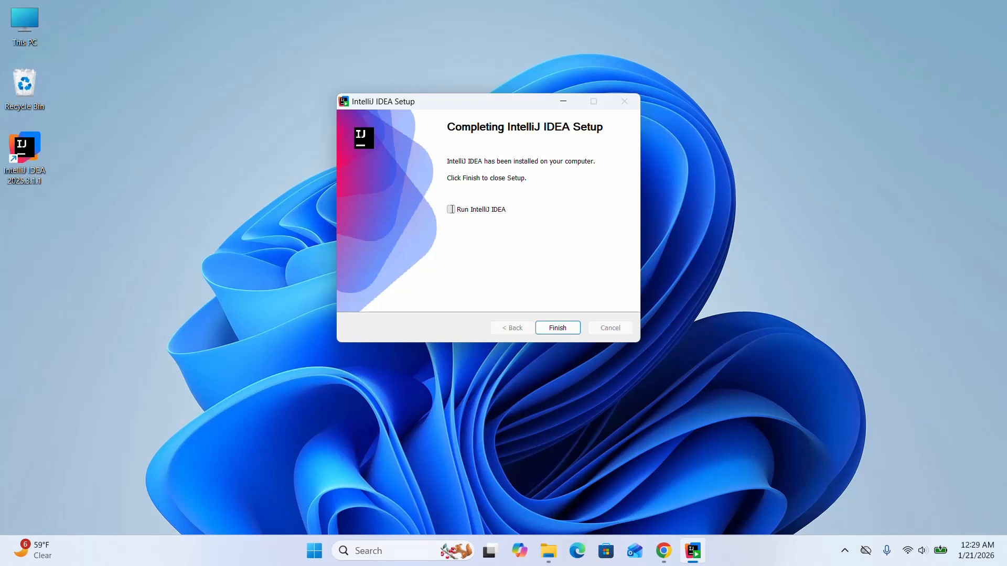
click(451, 209)
click(559, 329)
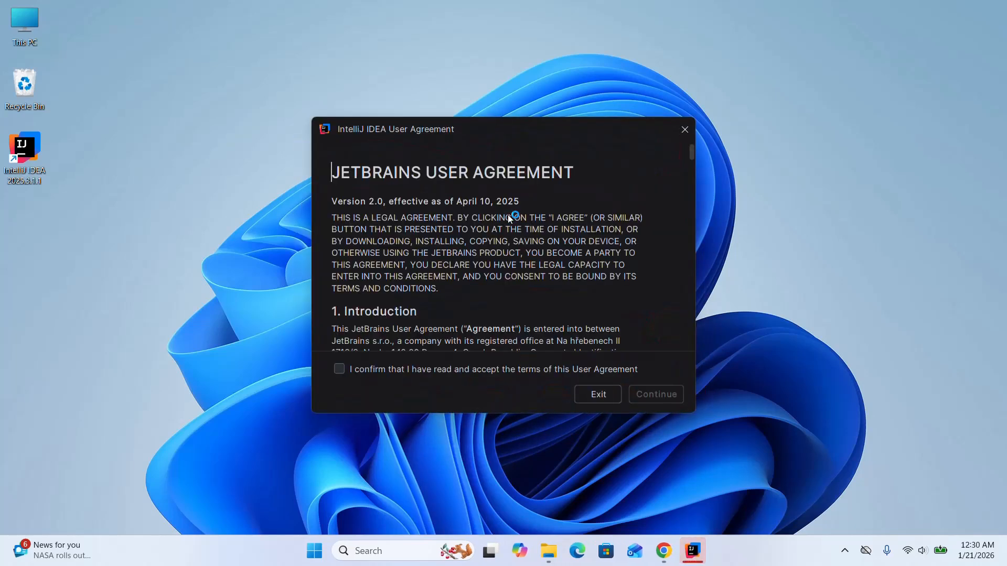
Step: Accept the JetBrains User Agreement and decline sending anonymous statistics
click(341, 370)
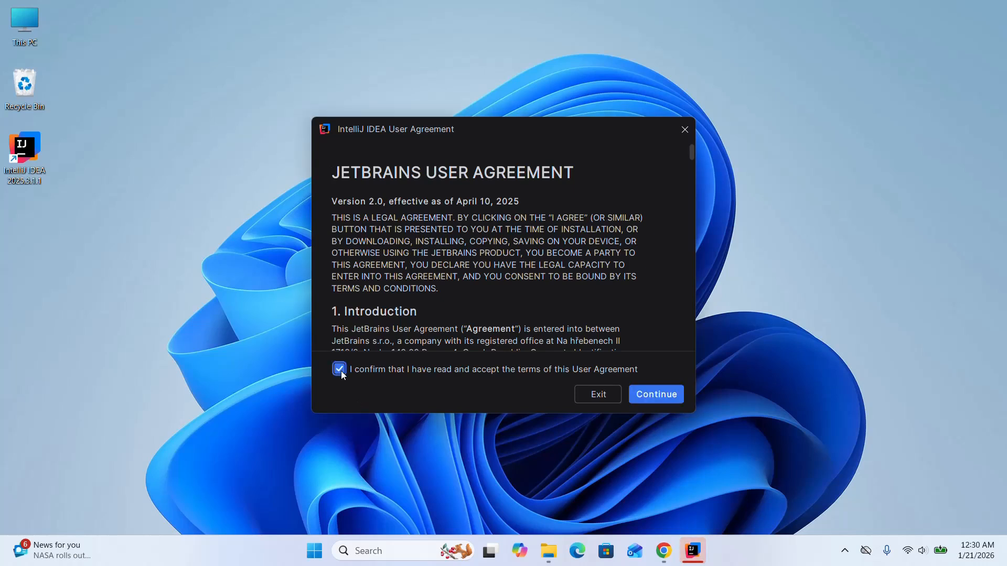
click(654, 394)
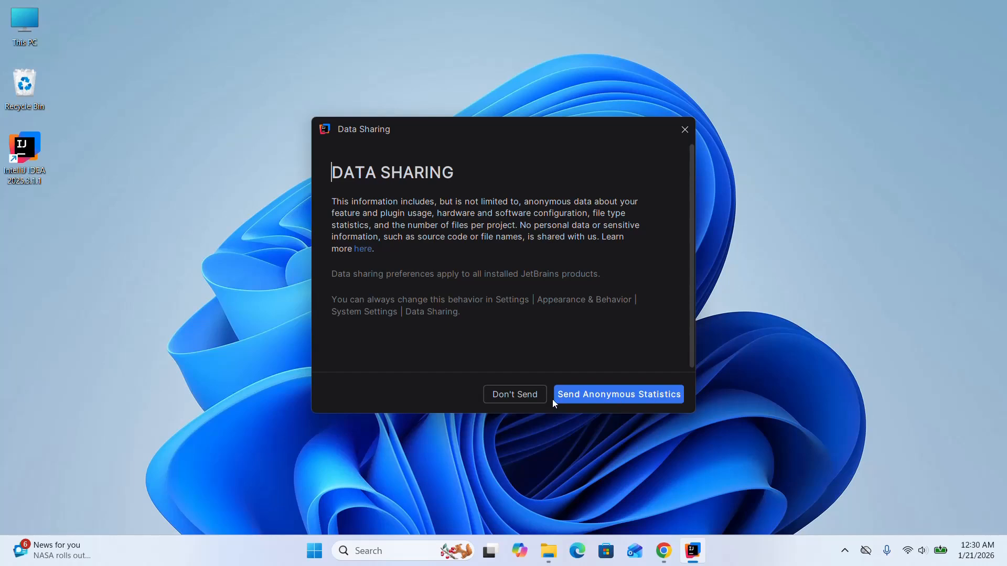
click(514, 395)
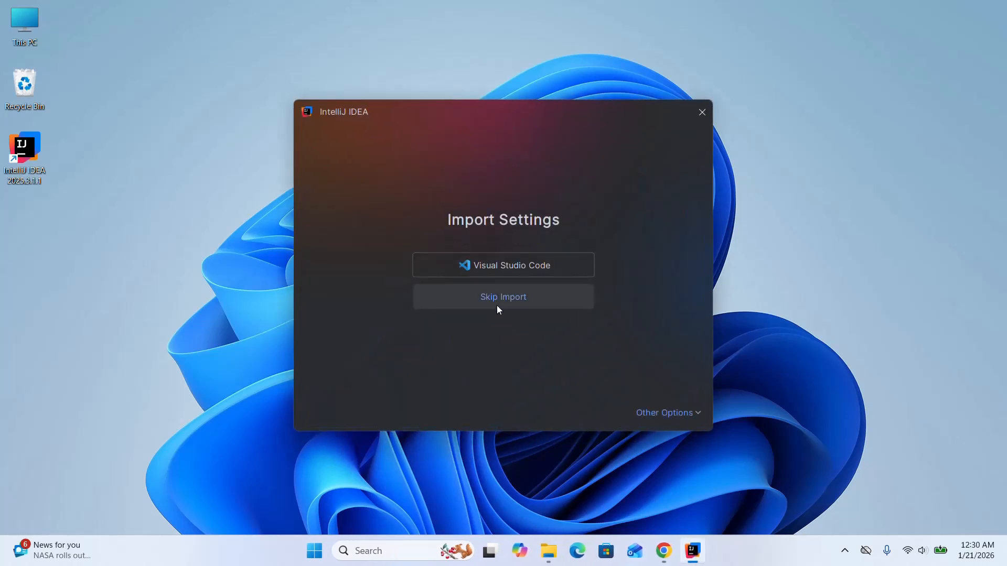
Step: Skip importing settings and dismiss the onboarding tour offer, with the welcome window maximized
click(497, 306)
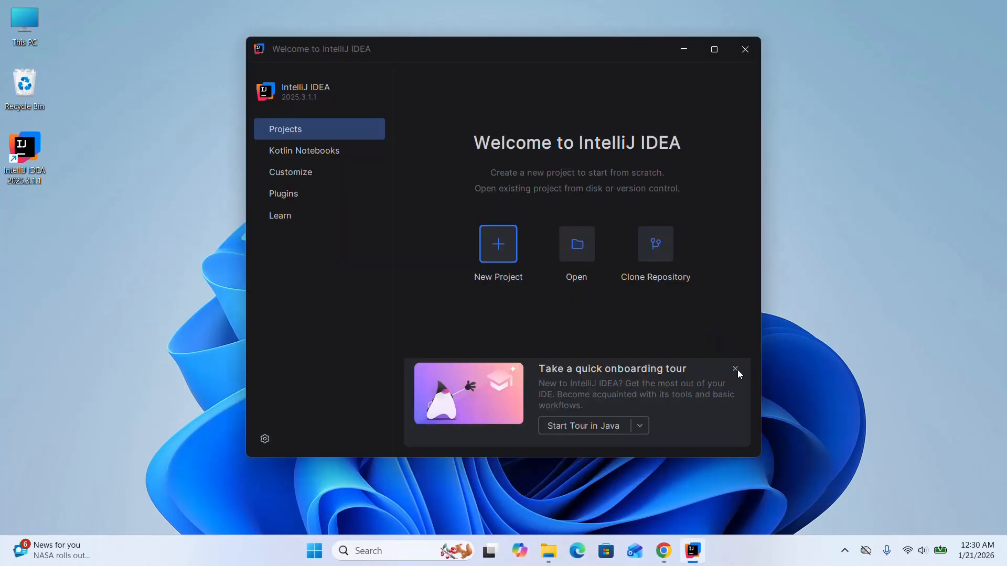
click(738, 370)
click(716, 61)
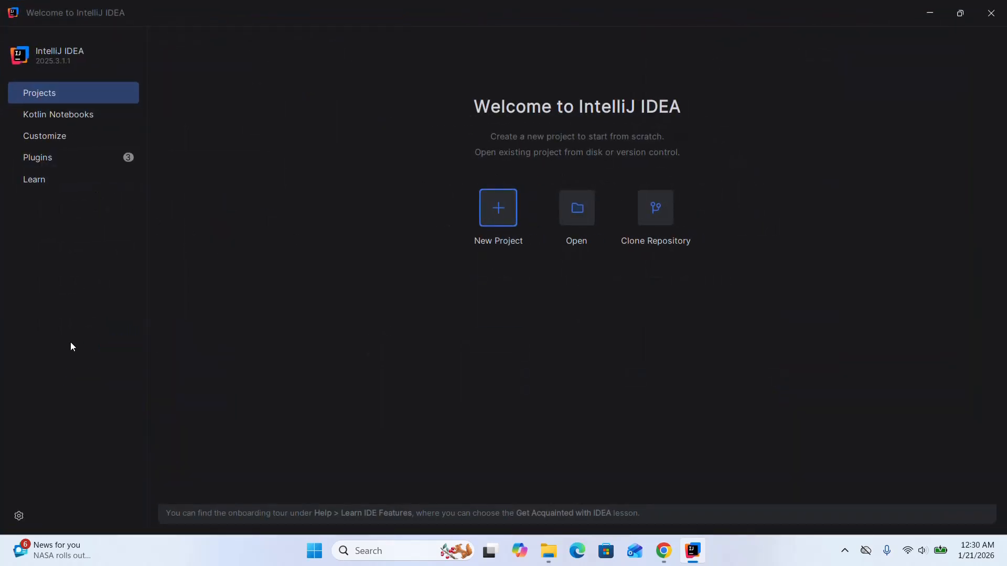
Step: Set the theme to Islands Light in the appearance settings, keeping the default Light editor color scheme
click(19, 516)
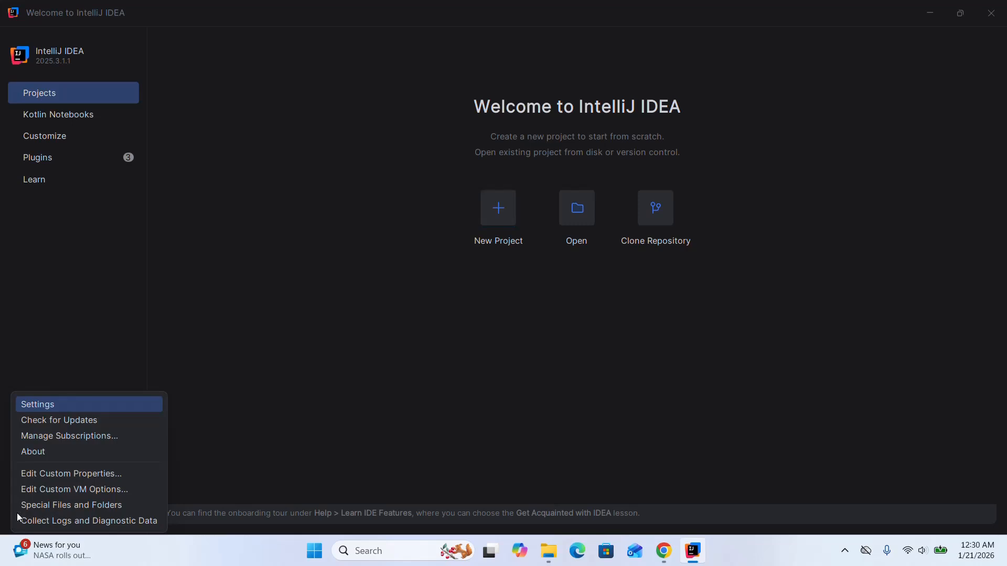
click(74, 412)
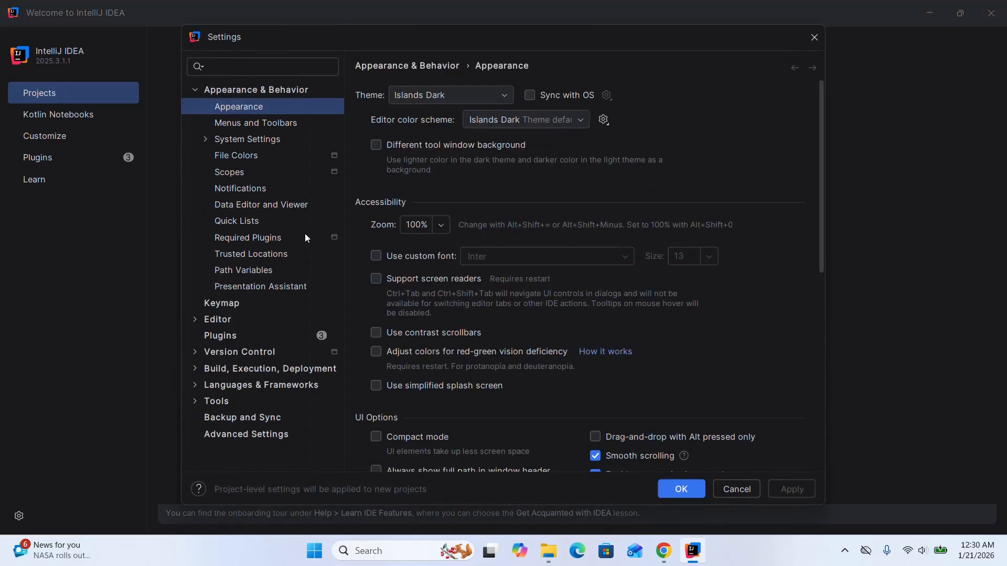
click(409, 94)
click(418, 136)
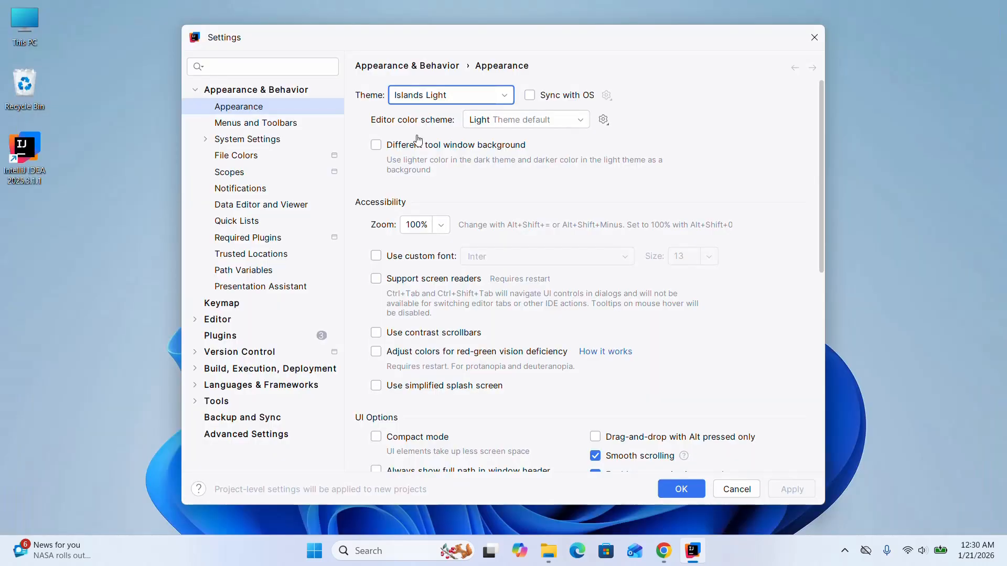
click(518, 122)
click(518, 122)
Step: Enable the custom Inter font for the interface at size 12 and apply the change
click(384, 254)
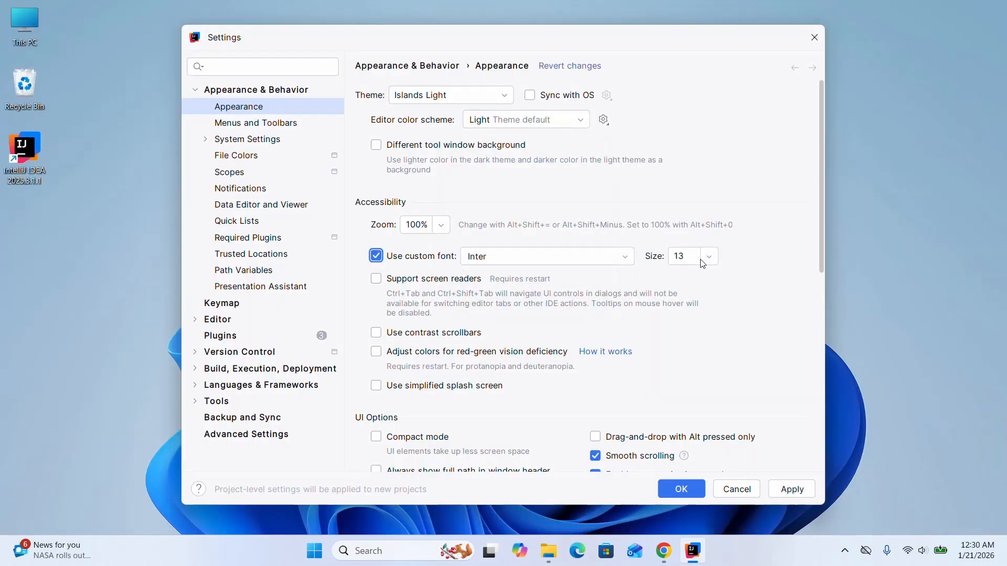
click(709, 256)
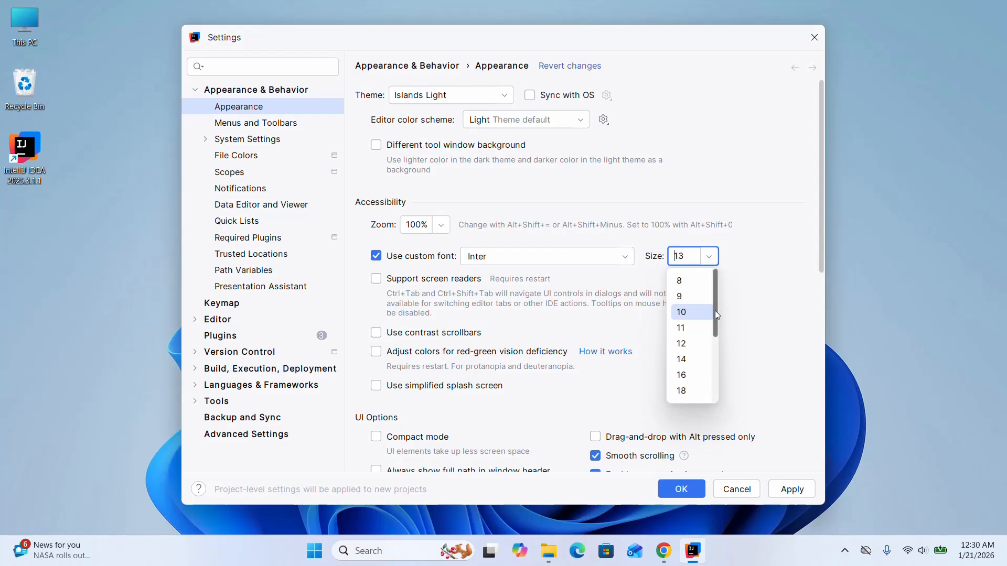
scroll(715, 310, down, 1)
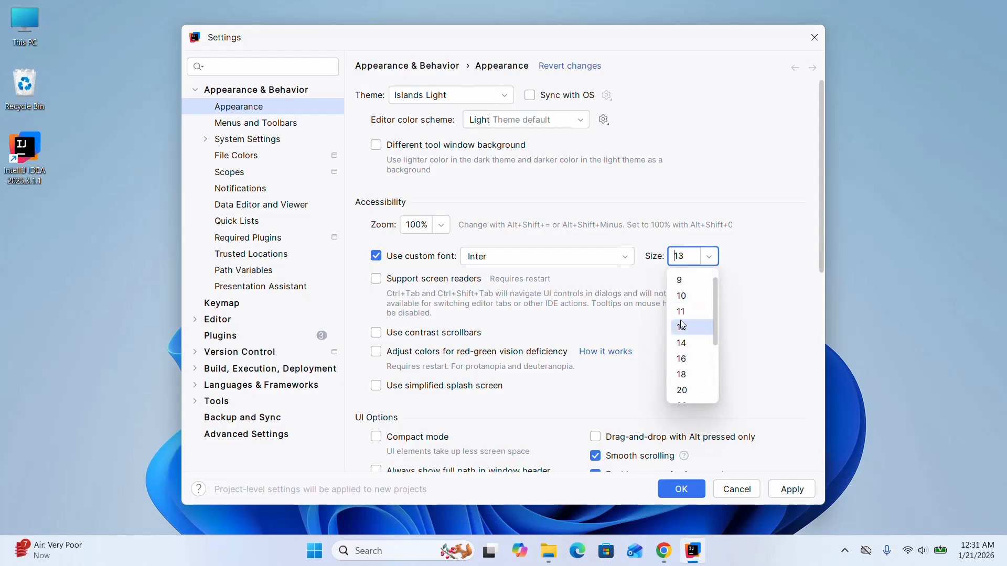
click(683, 326)
click(779, 488)
Step: Set the custom Inter interface font size to 16, apply the change and close the settings
click(702, 243)
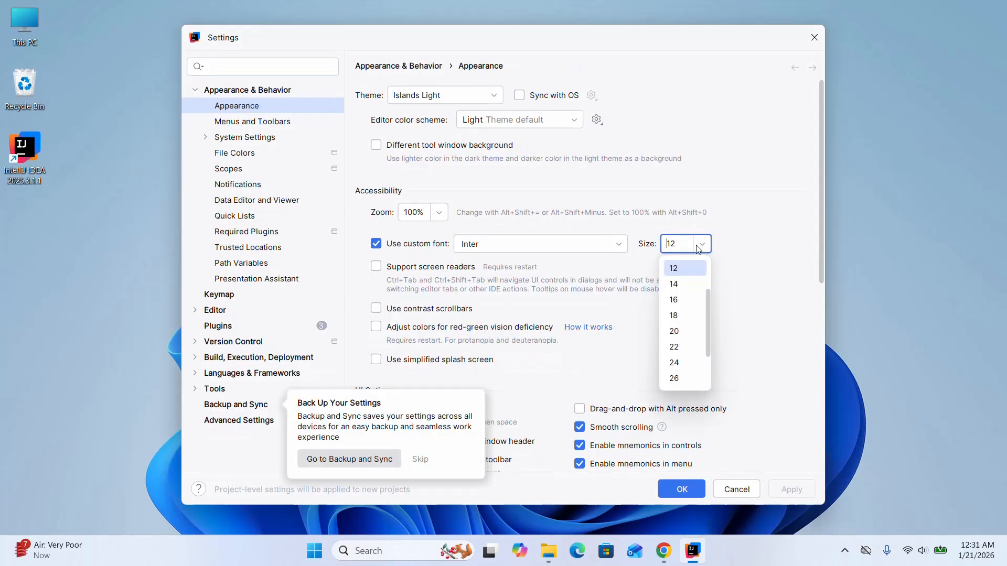
click(677, 300)
click(791, 489)
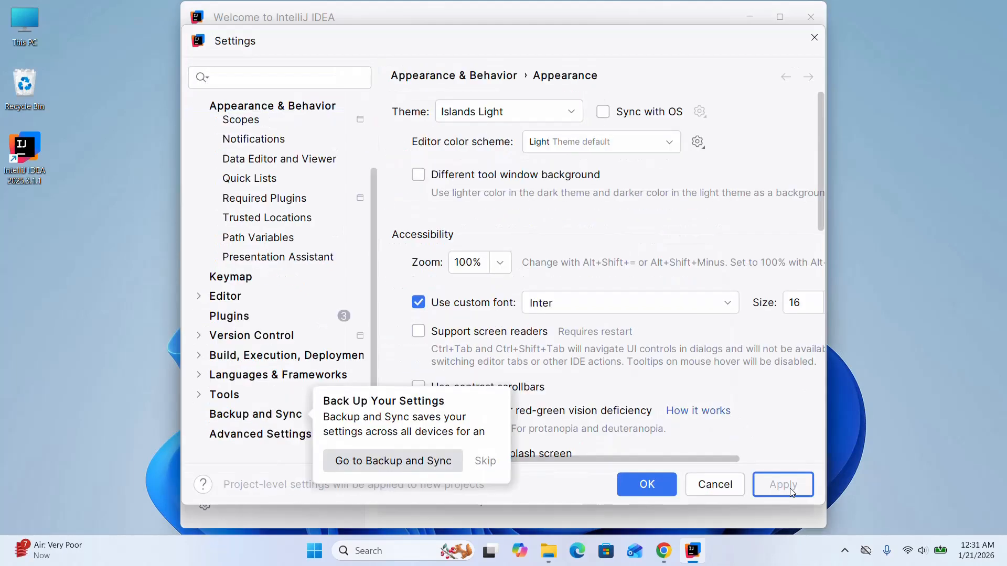
click(653, 483)
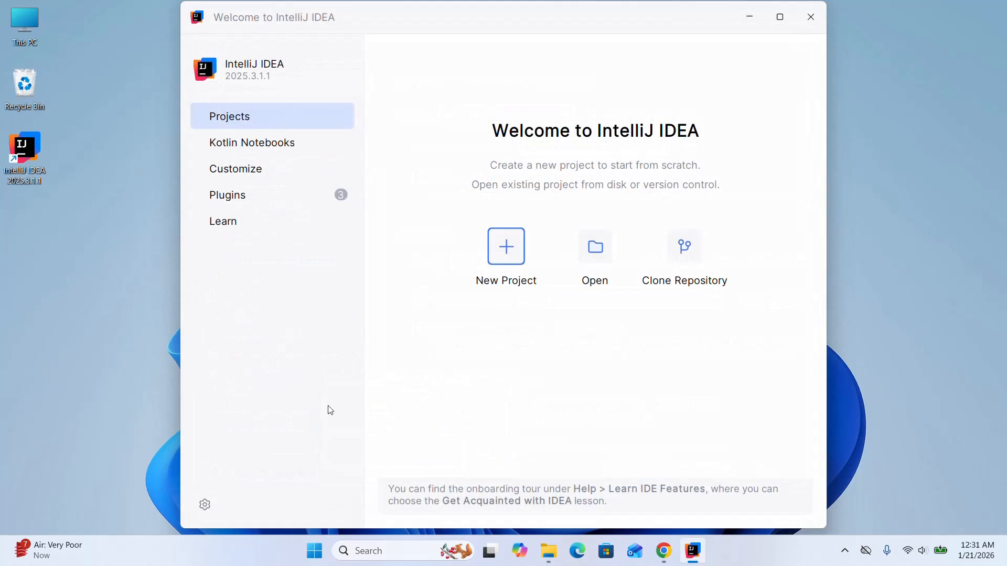
Step: Set the font size to 16 in the Editor font settings and apply the change
click(205, 504)
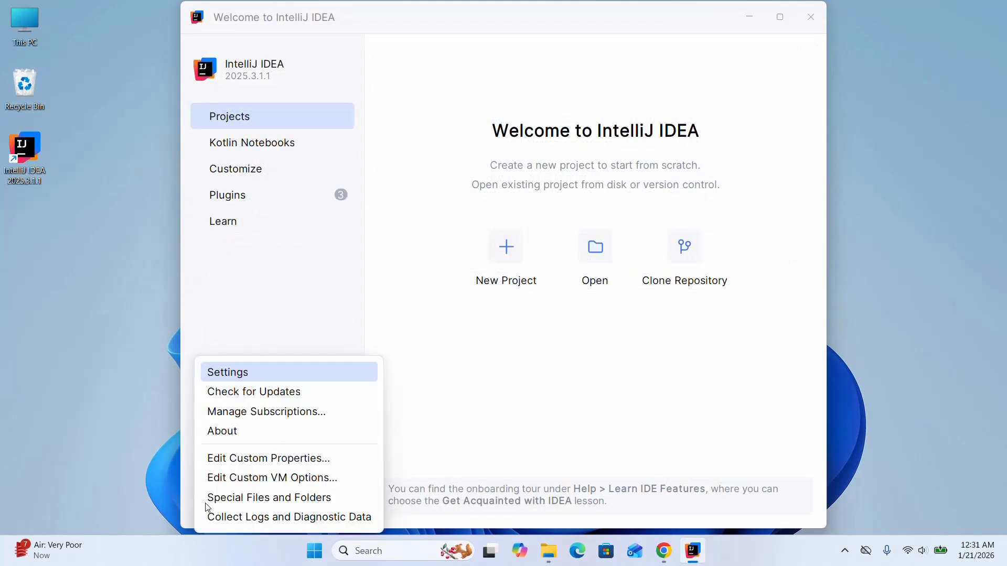
click(267, 375)
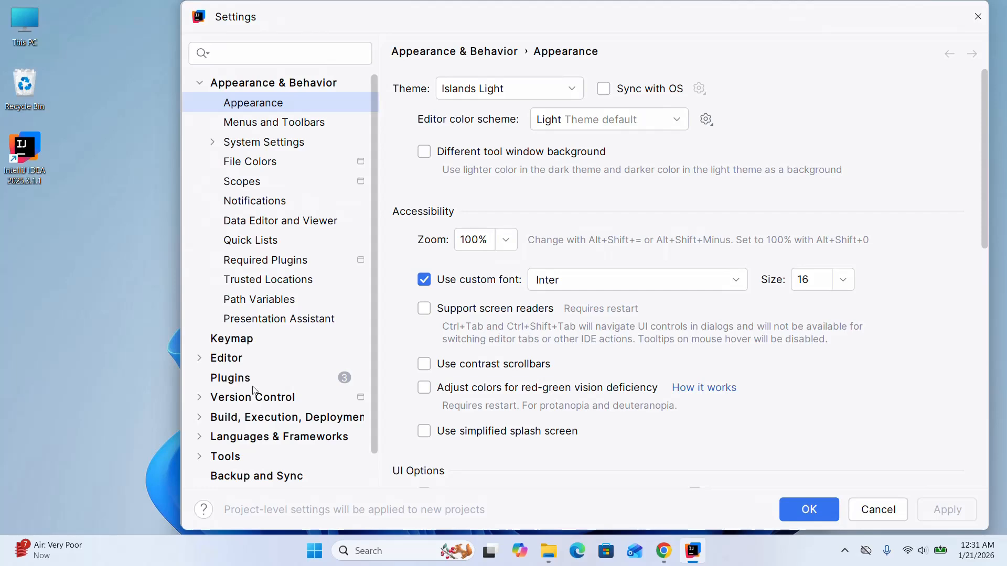
click(229, 358)
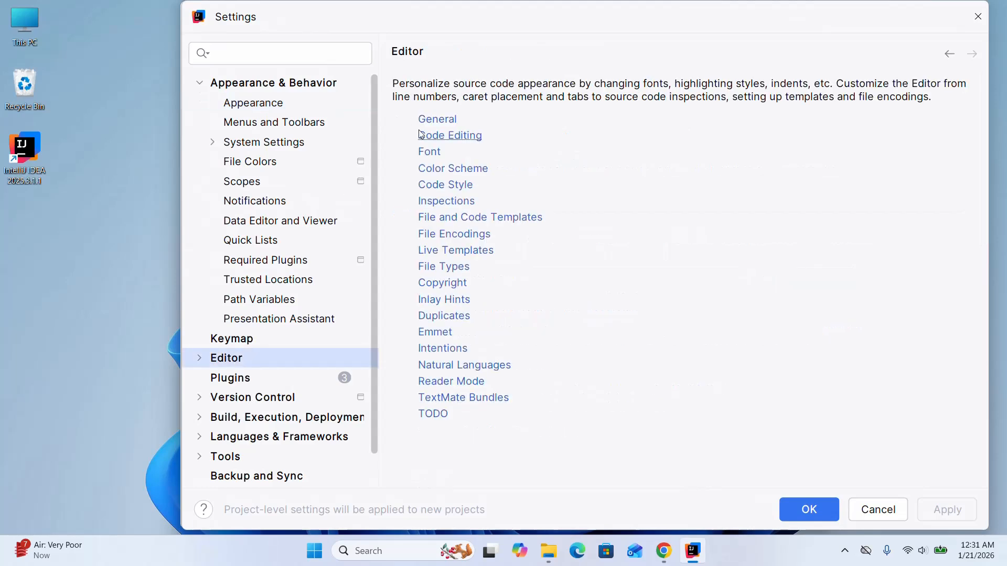
click(429, 152)
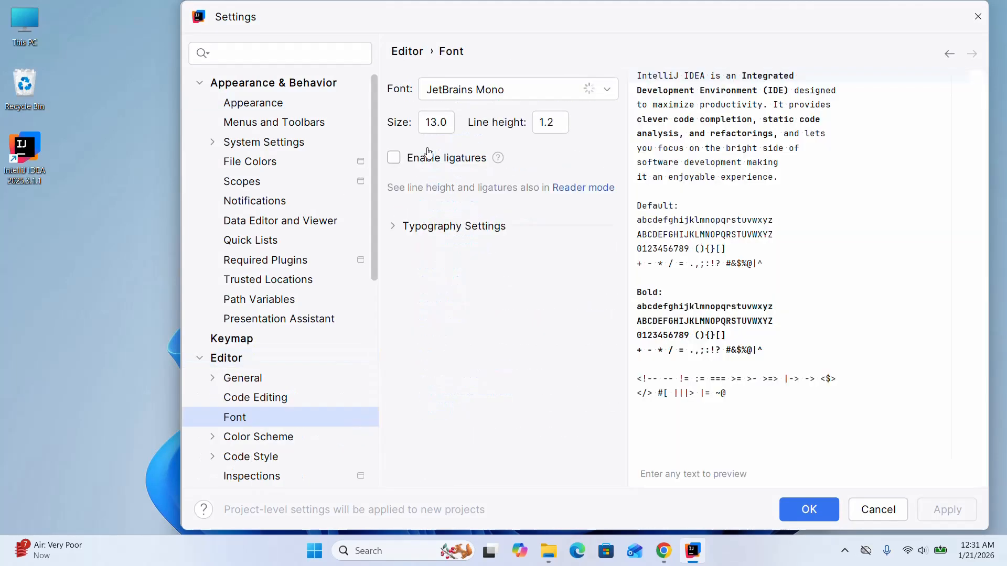
drag(435, 122, 408, 126)
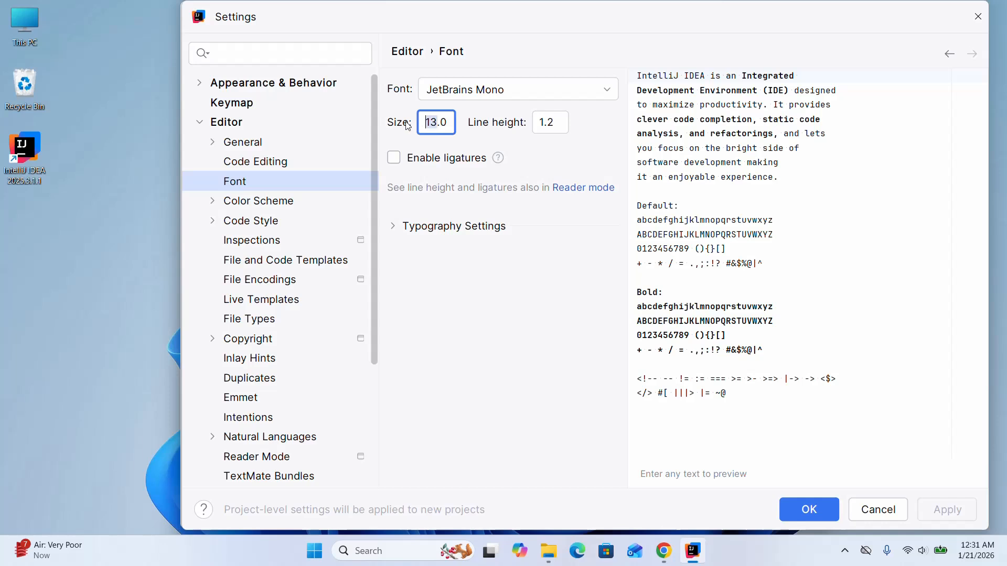
text(16)
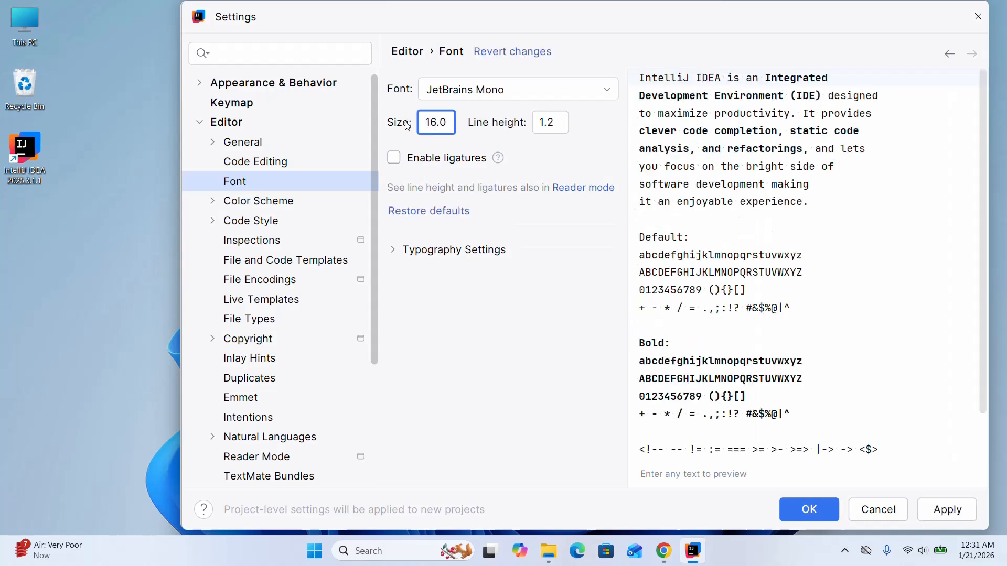
click(946, 510)
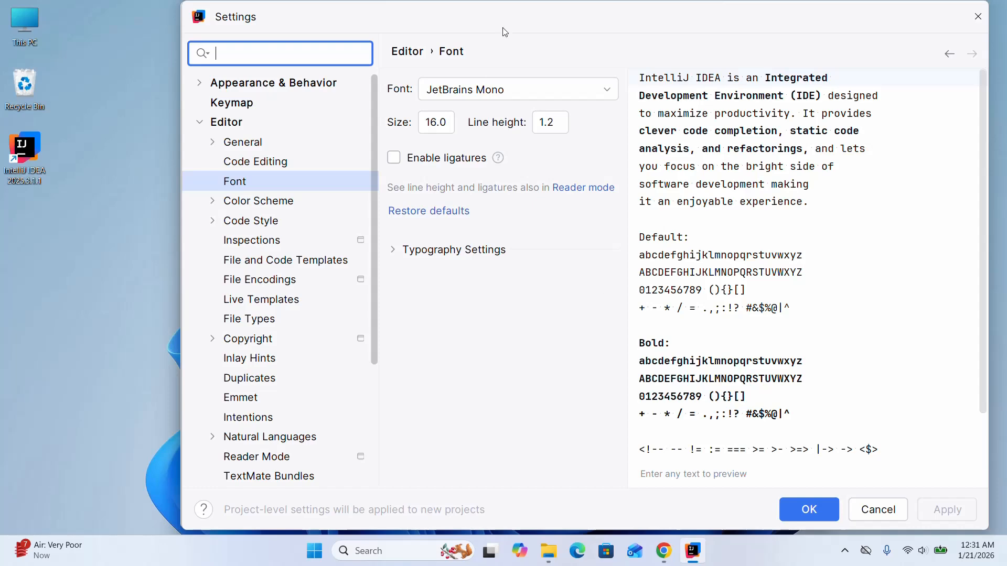
Step: Review the available editor fonts, keep JetBrains Mono and close the settings
click(514, 90)
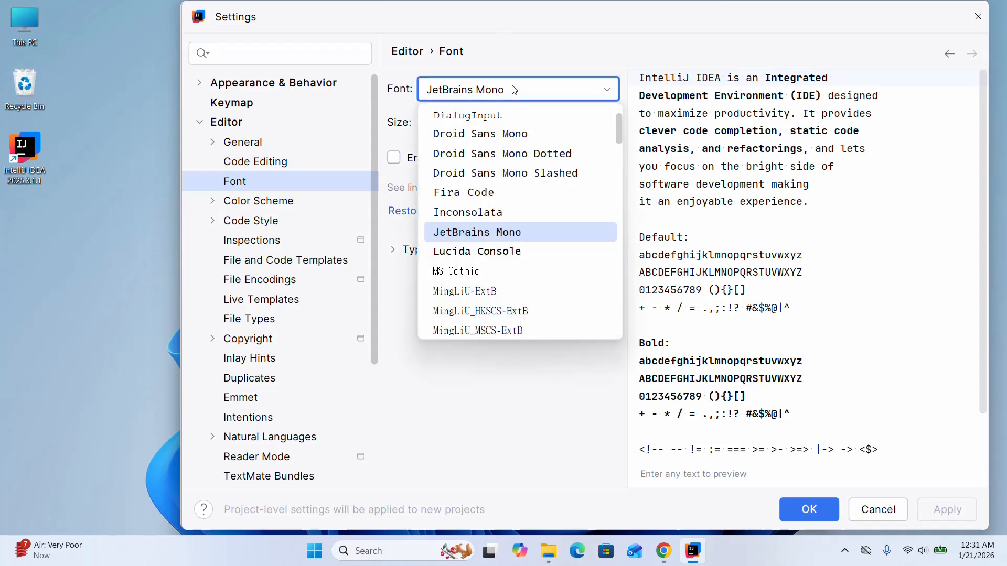
click(560, 50)
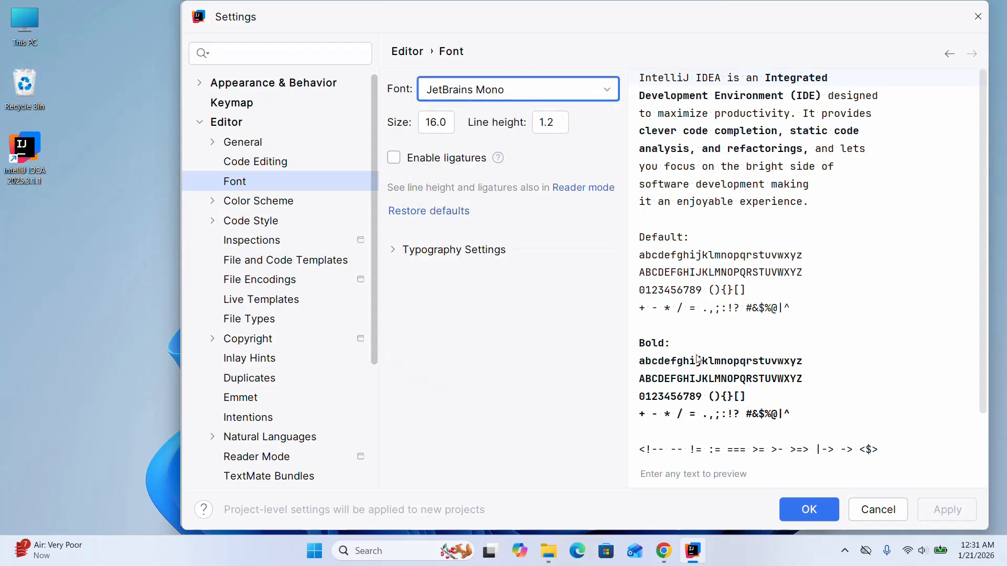
click(810, 515)
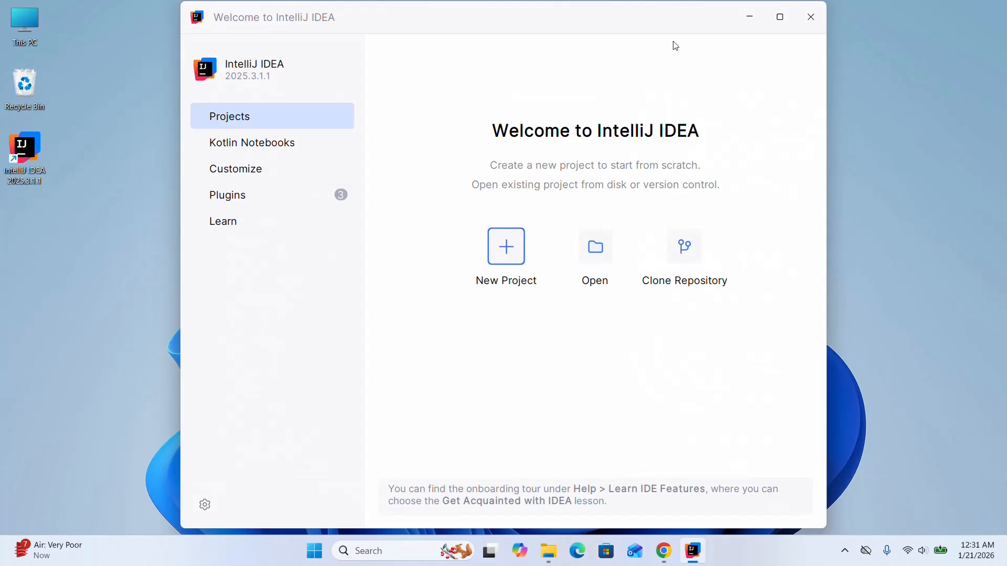
Step: Maximize the welcome window and start a new Java project named MyFirstApp
mouse_move(781, 25)
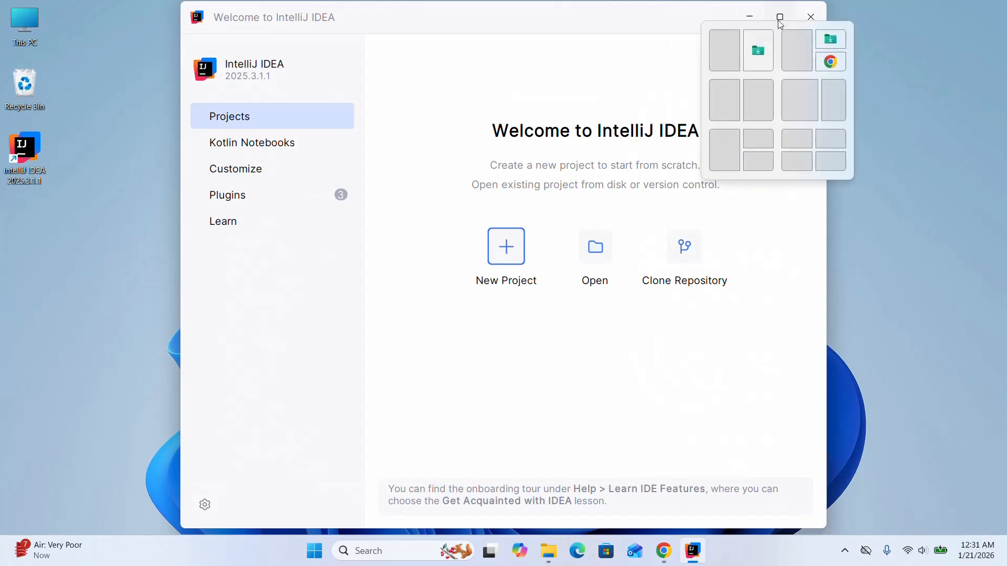
click(776, 17)
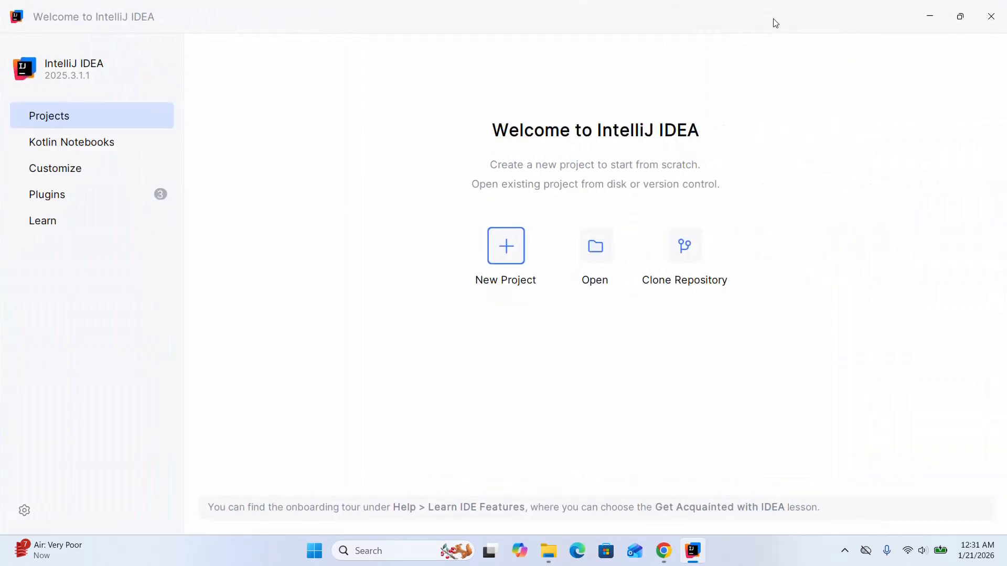
click(511, 252)
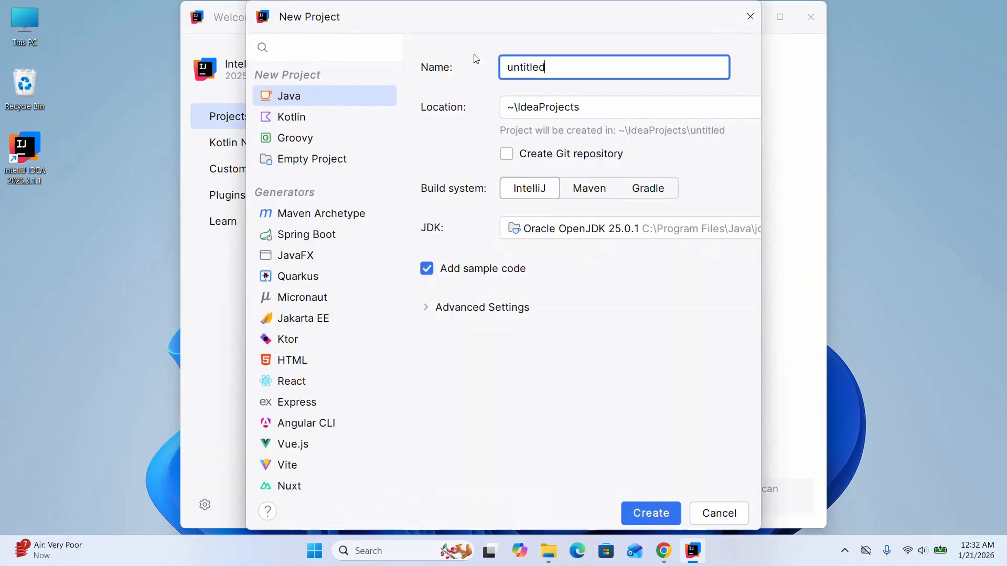
click(296, 96)
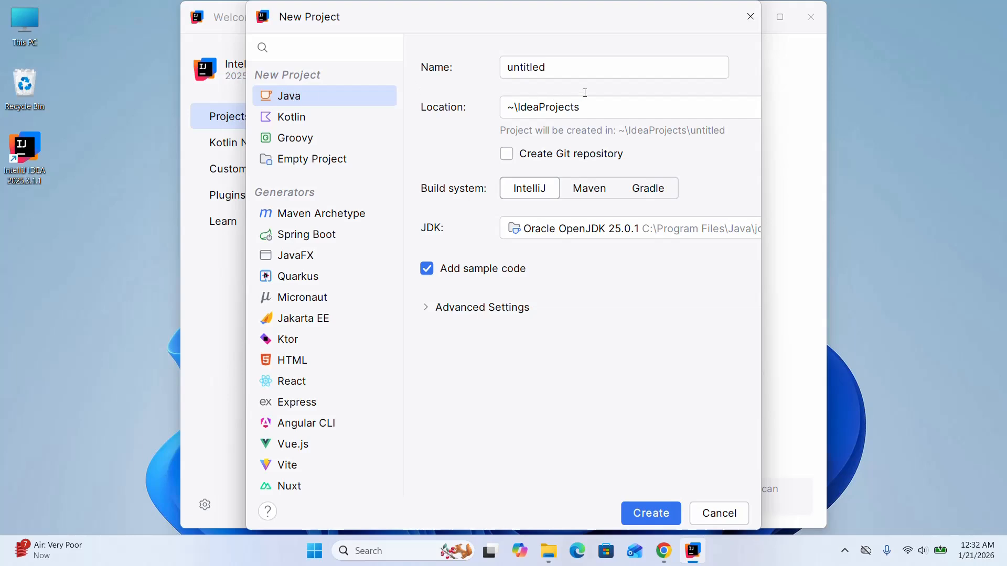
drag(587, 67, 462, 68)
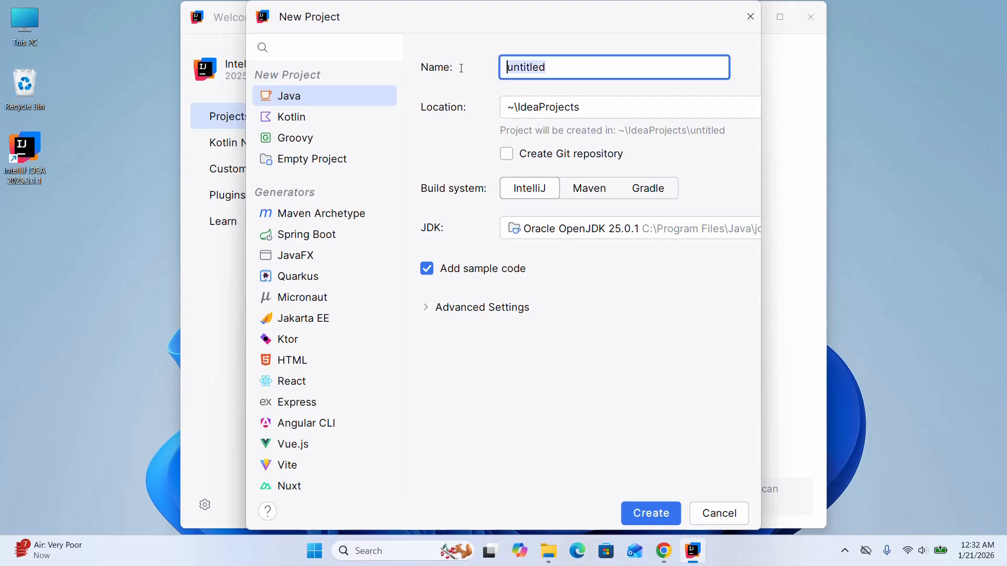
text(M)
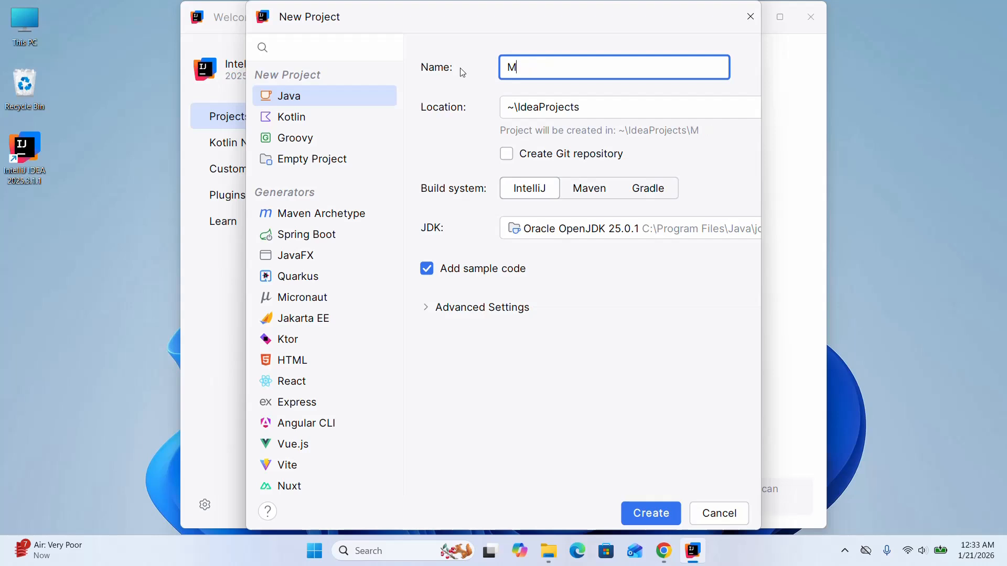
text(yFirst)
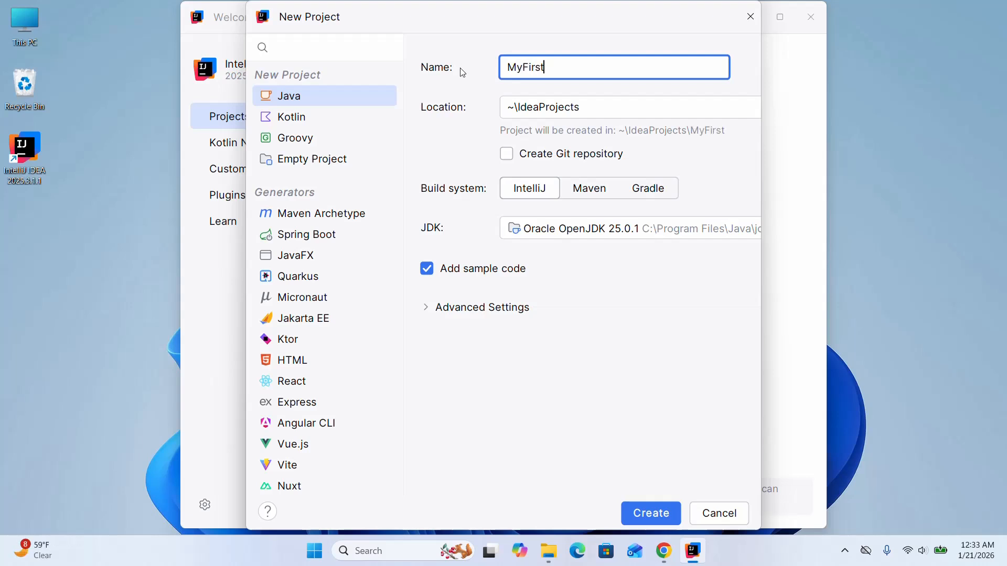
text(App)
Step: Check the default project location ~\IdeaProjects and toggle Git repository creation on and back off
click(594, 107)
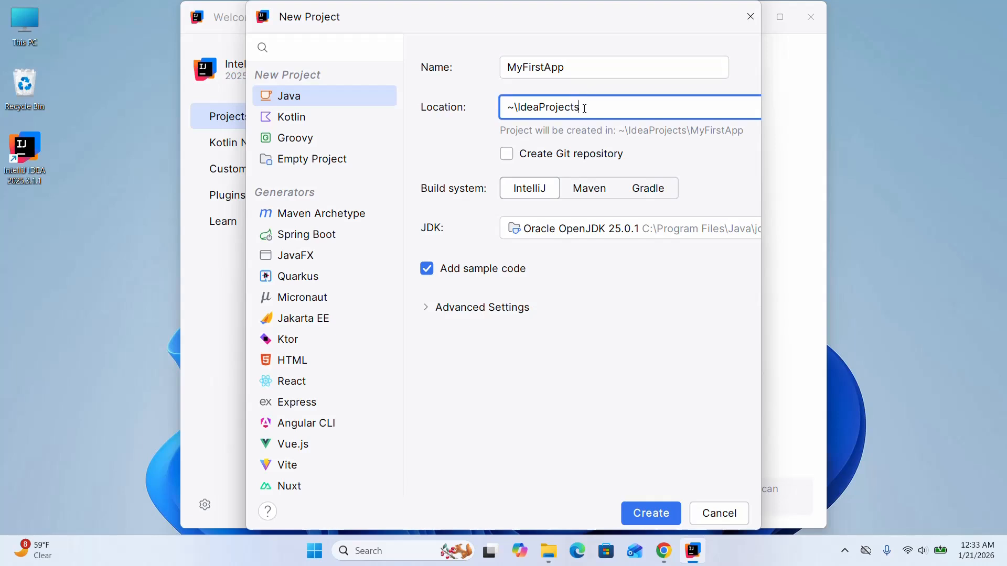
double_click(508, 108)
click(589, 112)
key(Tab)
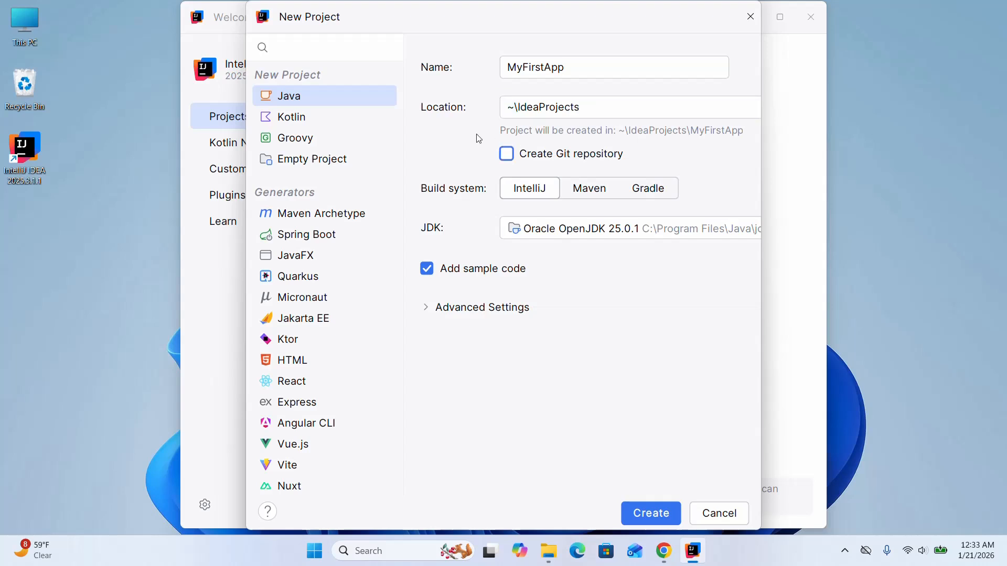
click(507, 155)
click(507, 154)
Step: Examine the JDK choices for the new project, keeping the detected Oracle OpenJDK 25.0.1
click(618, 234)
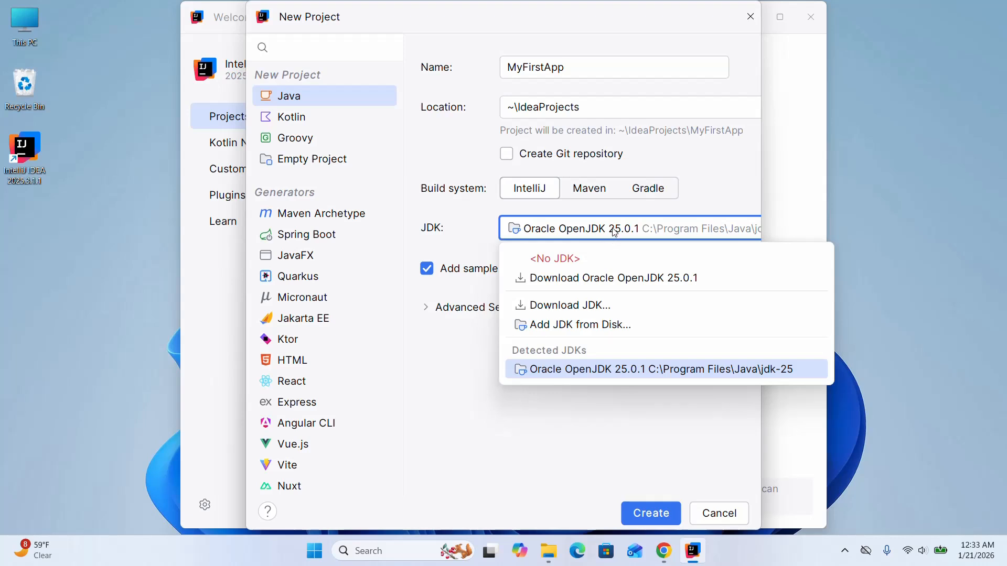
click(614, 232)
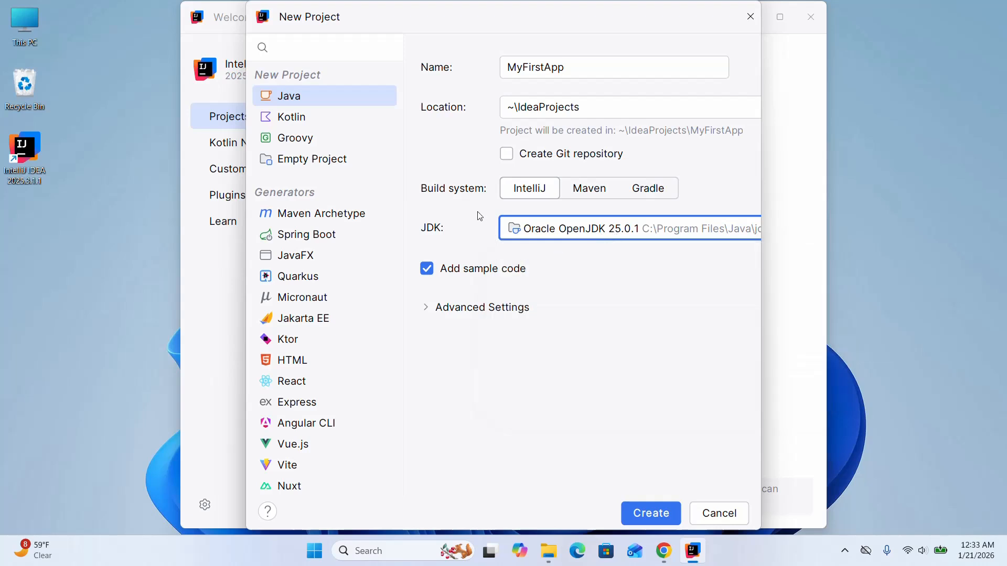
click(587, 233)
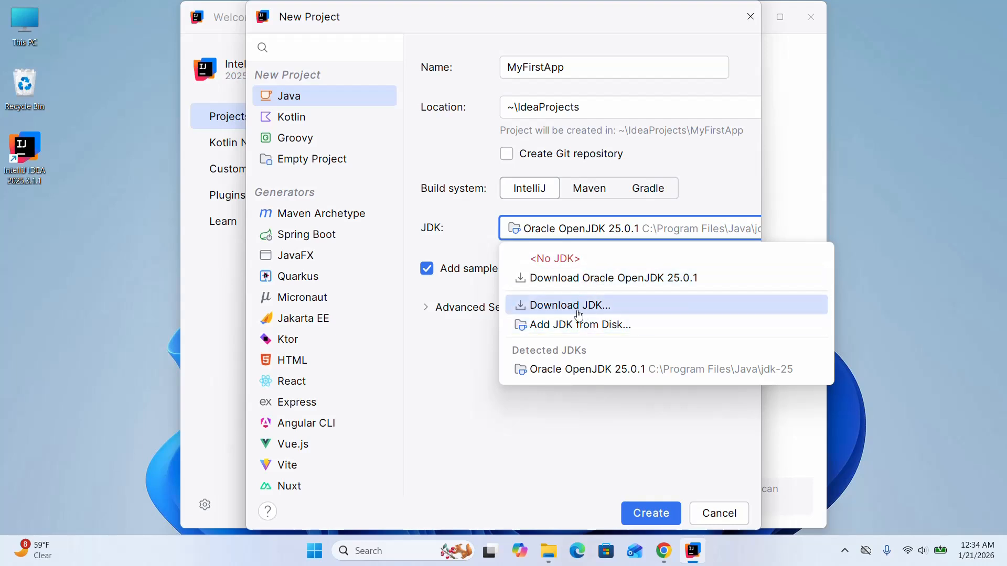
click(468, 172)
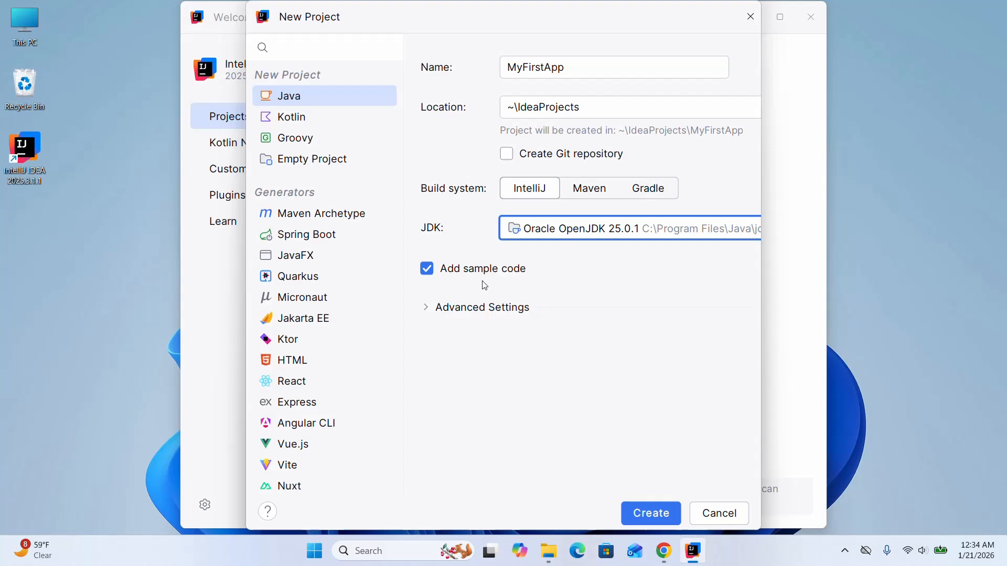
Step: Exclude sample code, check the advanced module settings and create the MyFirstApp project
click(428, 275)
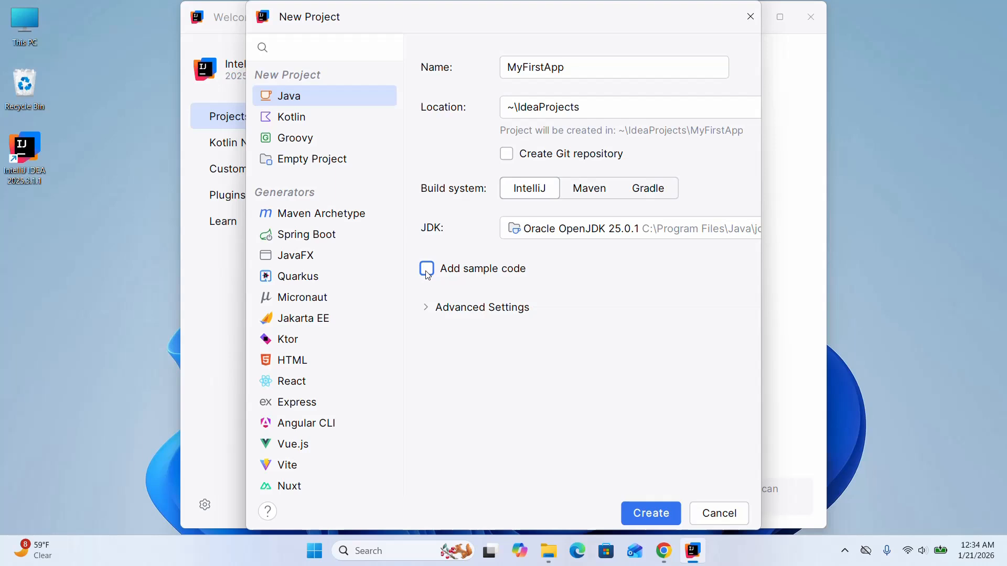
click(426, 308)
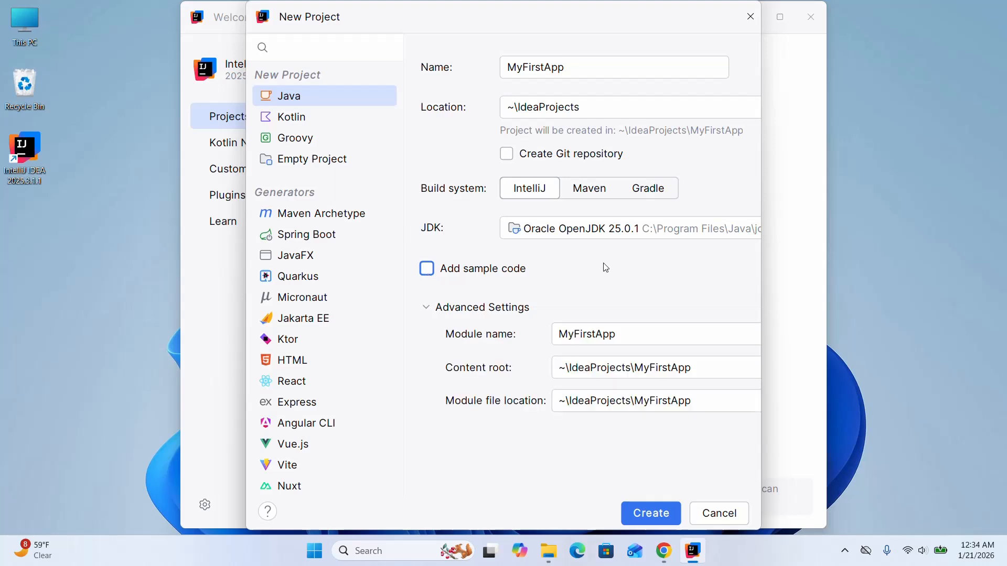
click(649, 514)
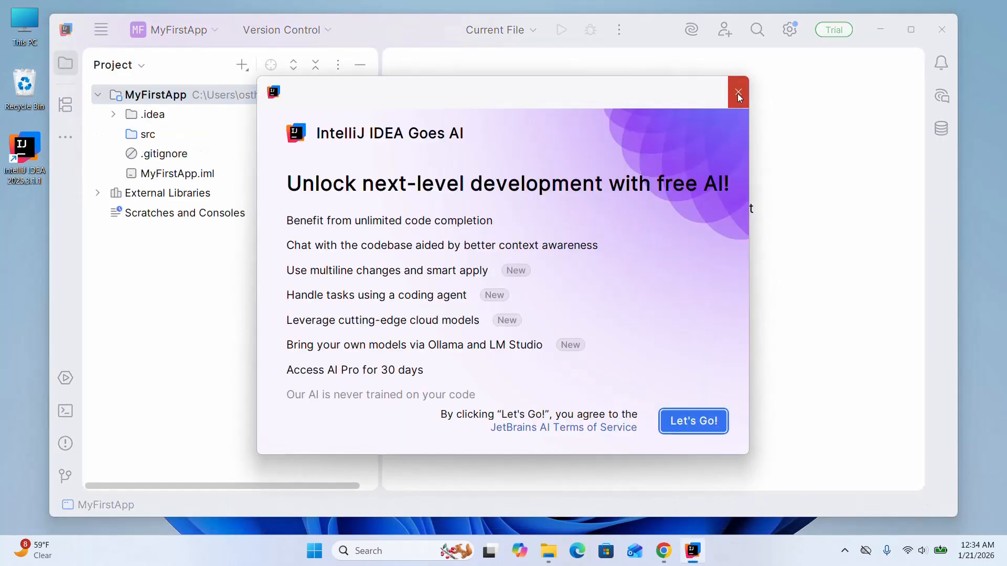
Step: Dismiss the free AI offer and select the src folder in the project tree
click(737, 93)
click(175, 135)
click(442, 64)
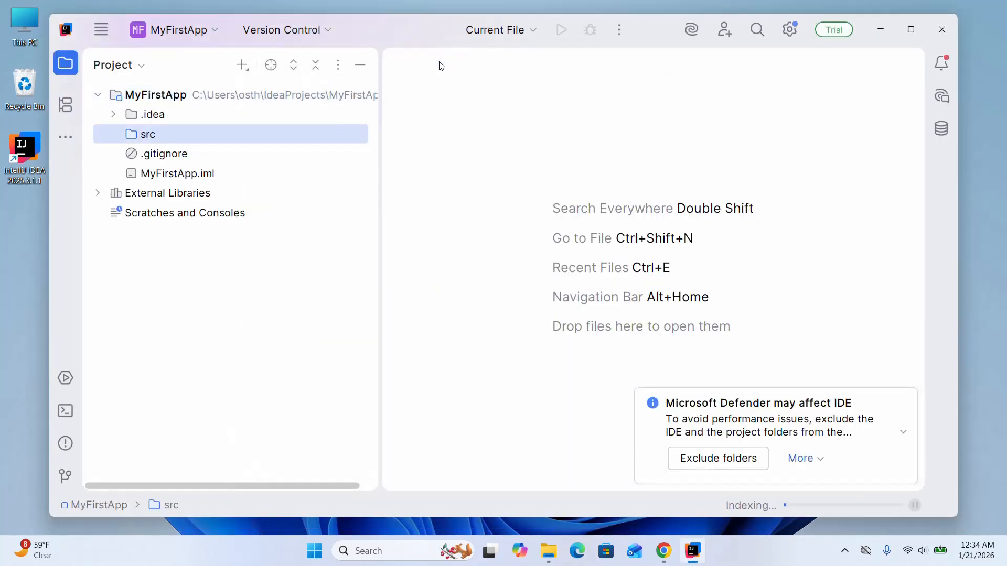
Step: Create a Java class named HelloWorld in the src folder, declining the Windows location access request
right_click(176, 135)
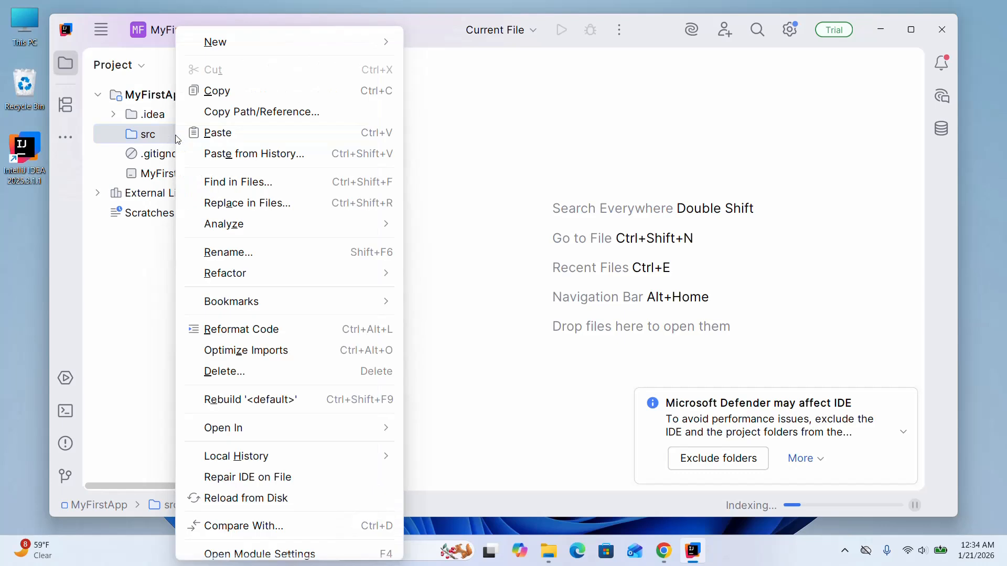
mouse_move(344, 42)
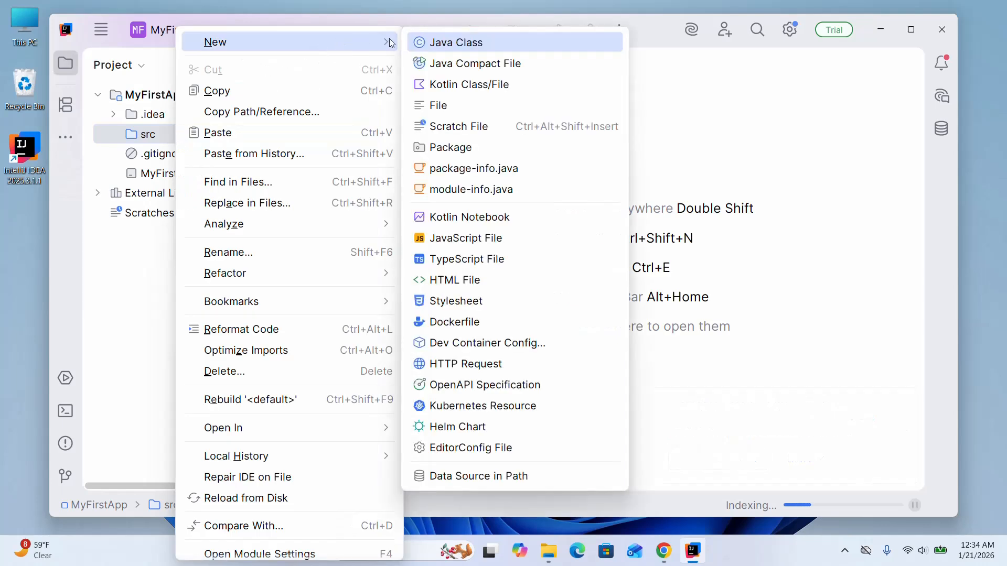
click(471, 43)
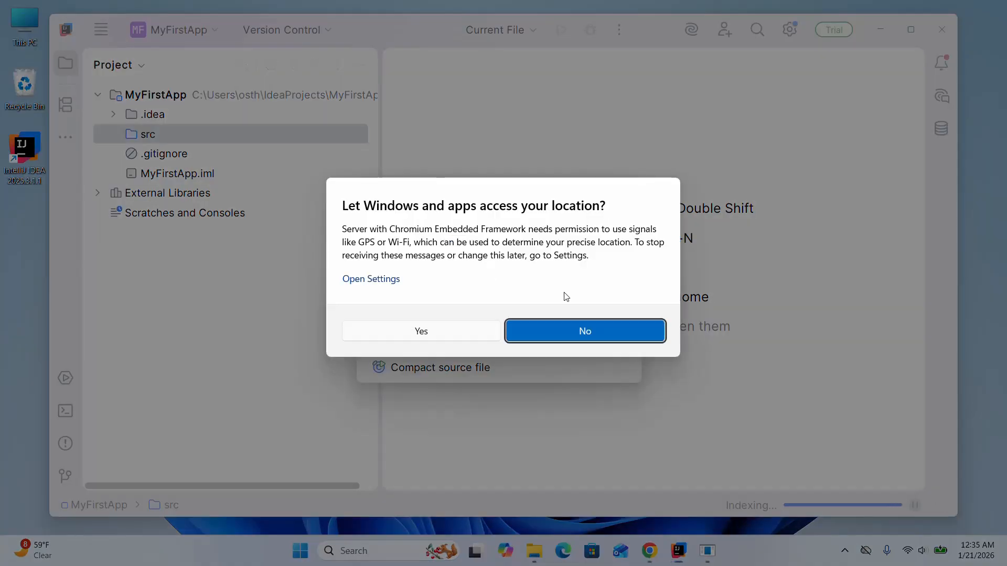
click(556, 336)
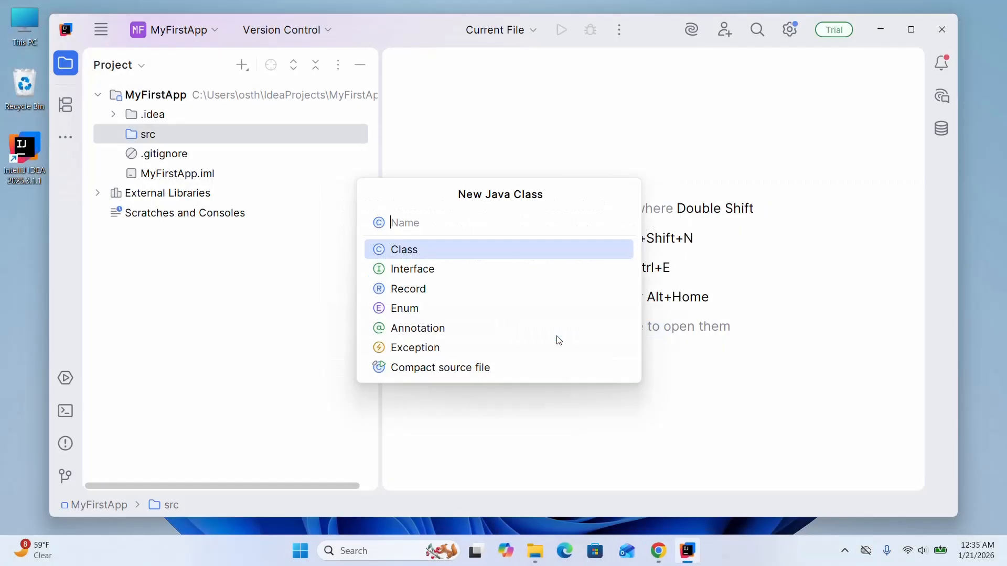
text(He)
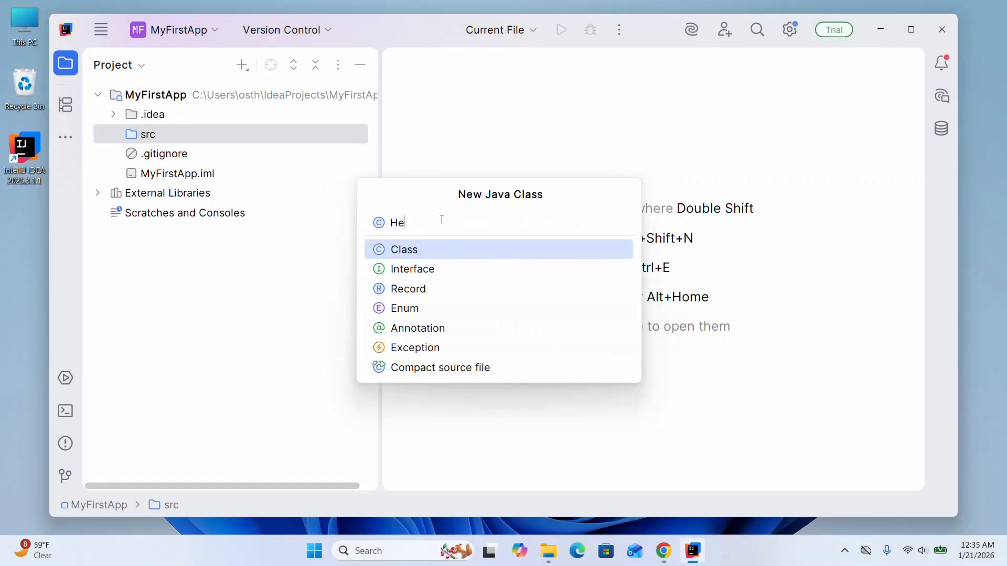
text(lloWorld)
key(Return)
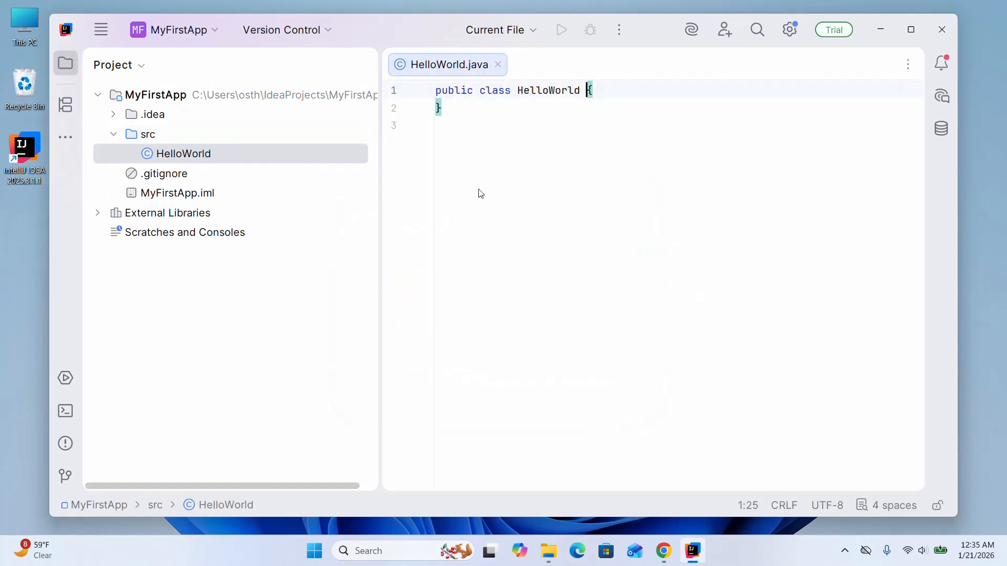
Step: Insert a static void main(String[] args) method into the HelloWorld class body from the maina template
click(610, 92)
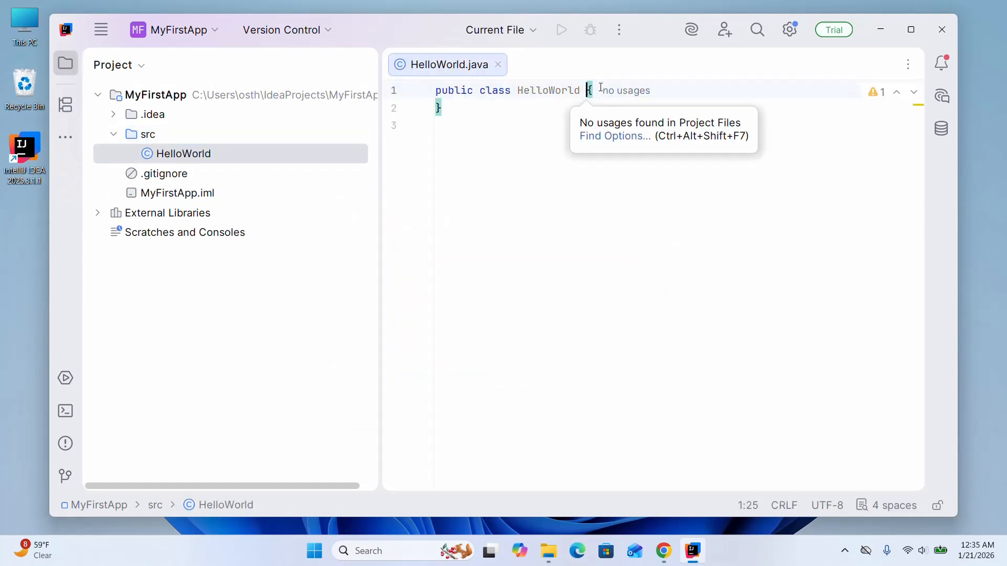
click(601, 88)
key(Return)
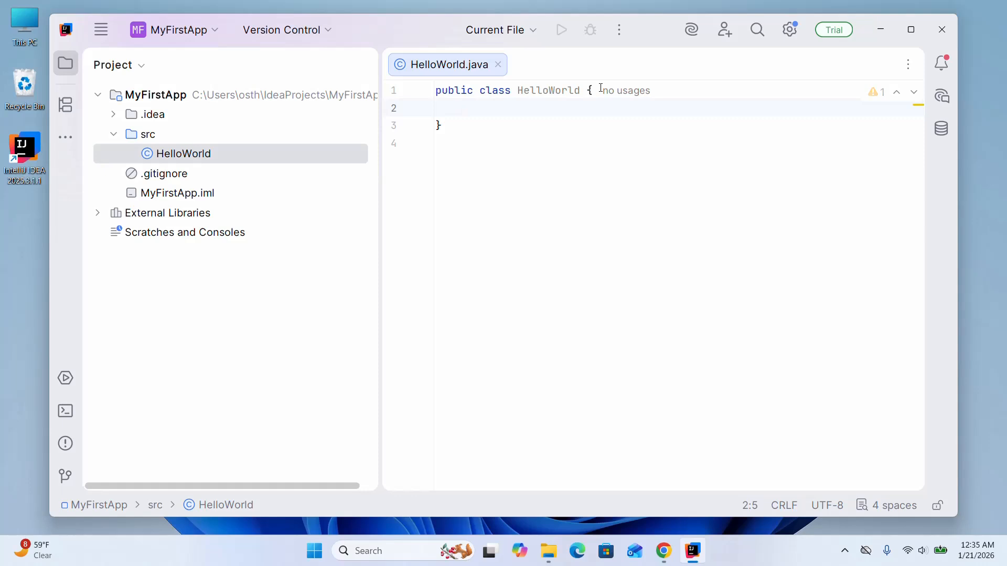
text(main)
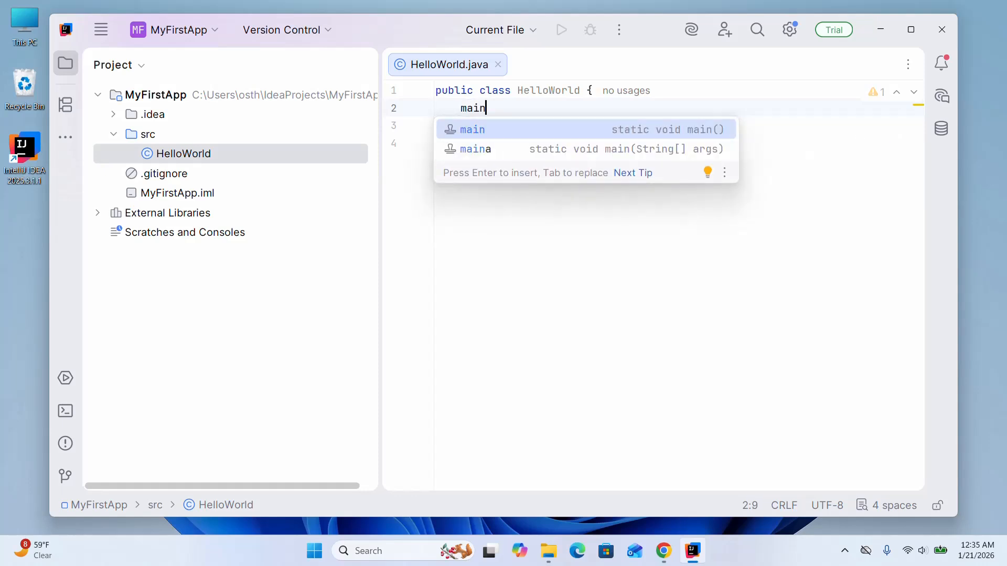
key(Down)
key(Return)
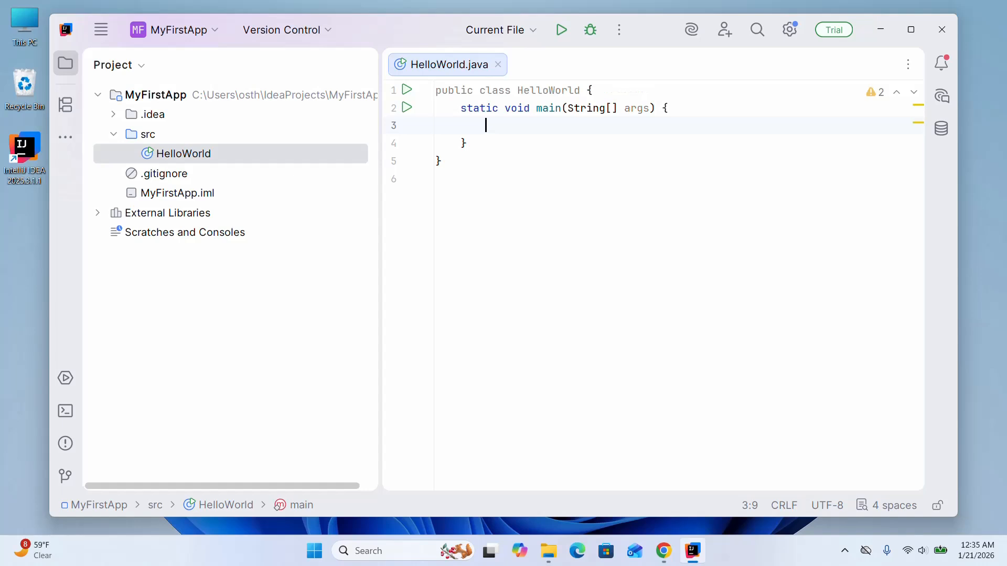
text(sysou)
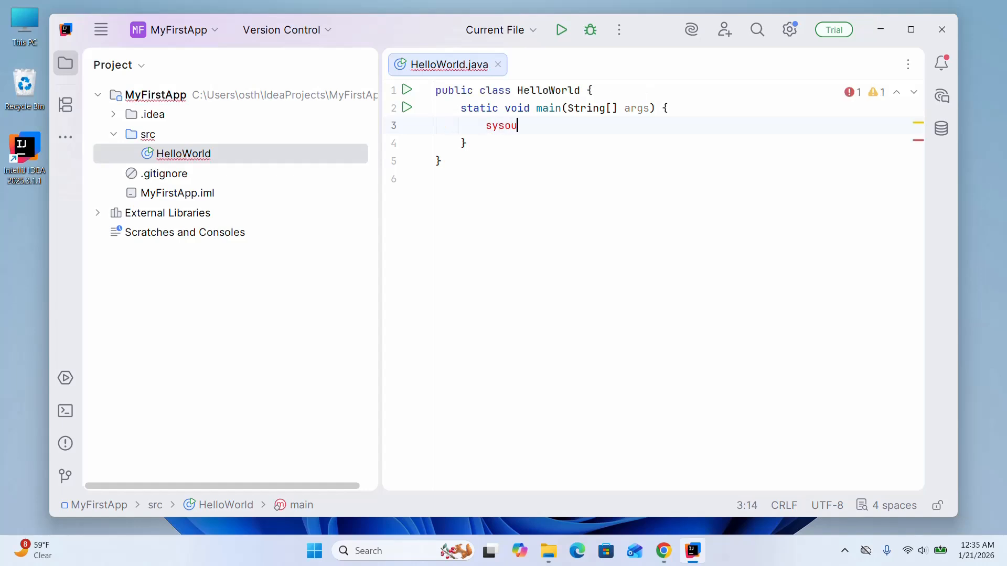
key(ctrl+space)
key(BackSpace)
key(ctrl+space)
key(BackSpace)
key(BackSpace)
key(BackSpace)
key(BackSpace)
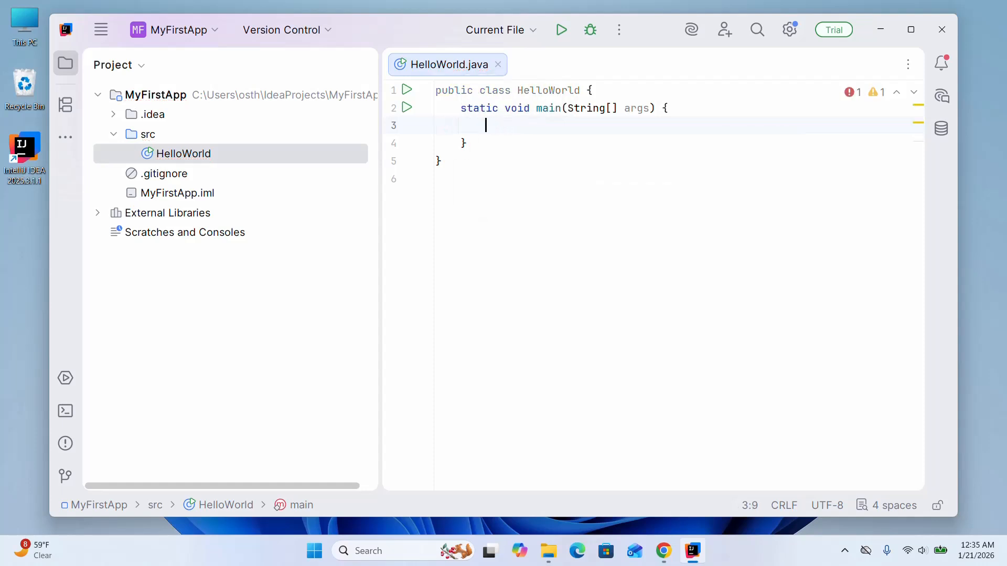
Step: Write the statement System.out.println("Hello World!"); inside the main method
text(Sy)
key(Return)
text(.out.pr)
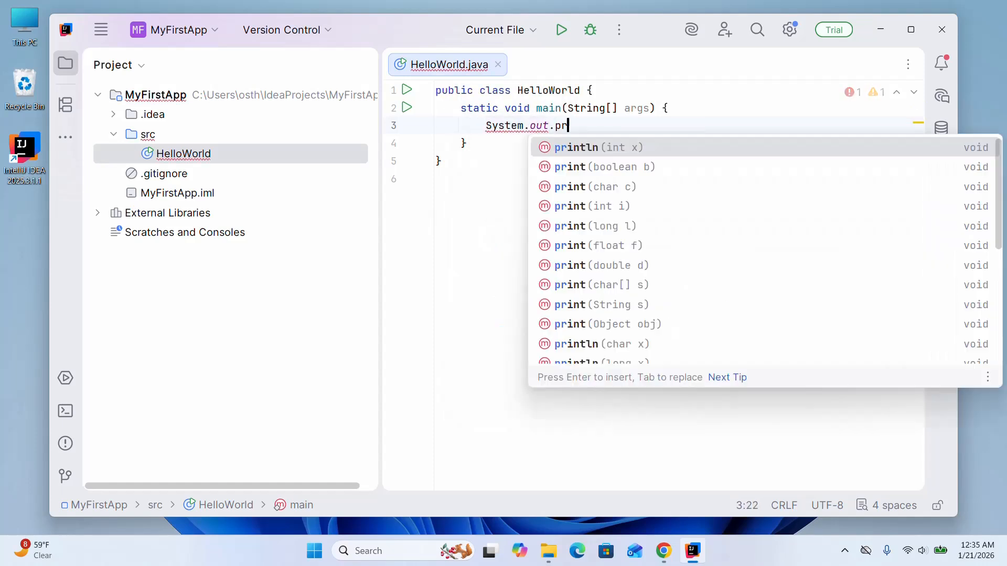
key(Return)
text("Hello )
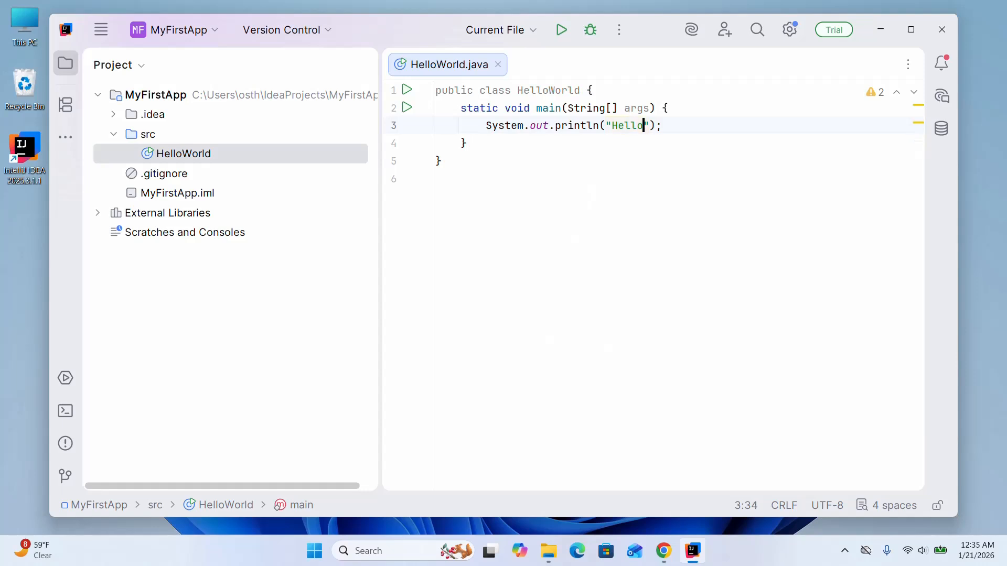
text(Worlds)
key(BackSpace)
text(!)
key(Right)
key(Right)
key(Right)
Step: Maximize the IDE window, then run the current HelloWorld file and highlight the printed line in its console output
double_click(449, 27)
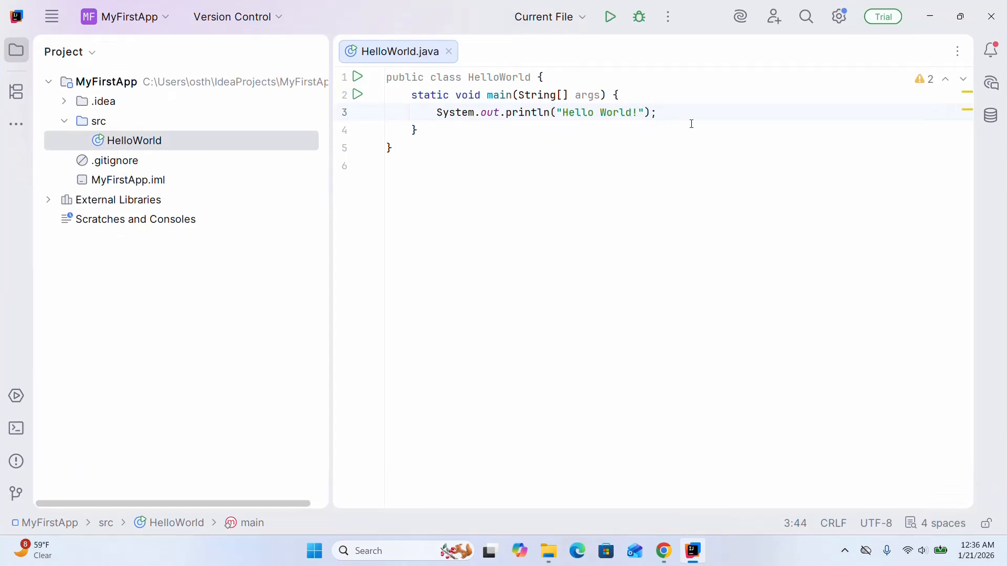
click(611, 19)
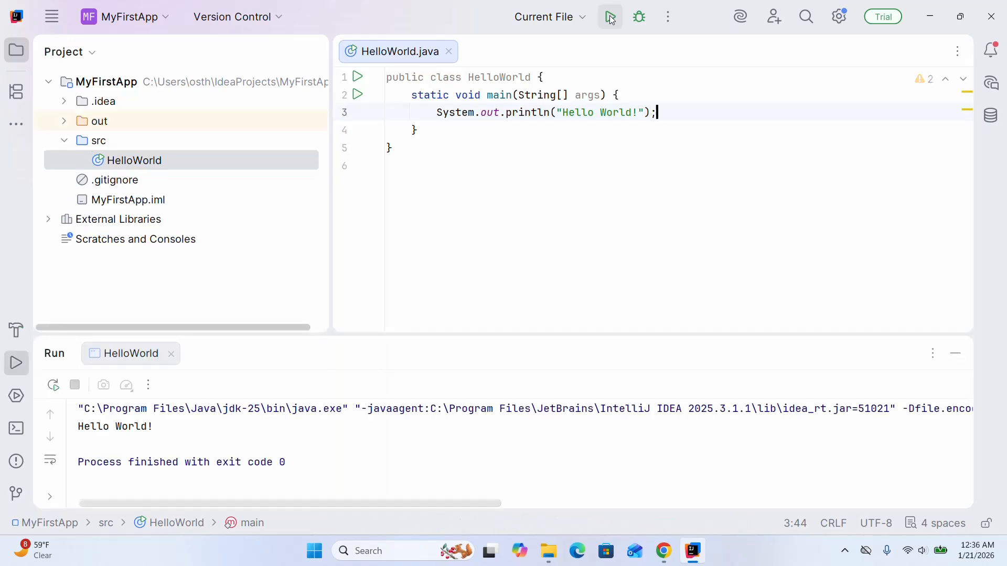
drag(153, 426, 51, 438)
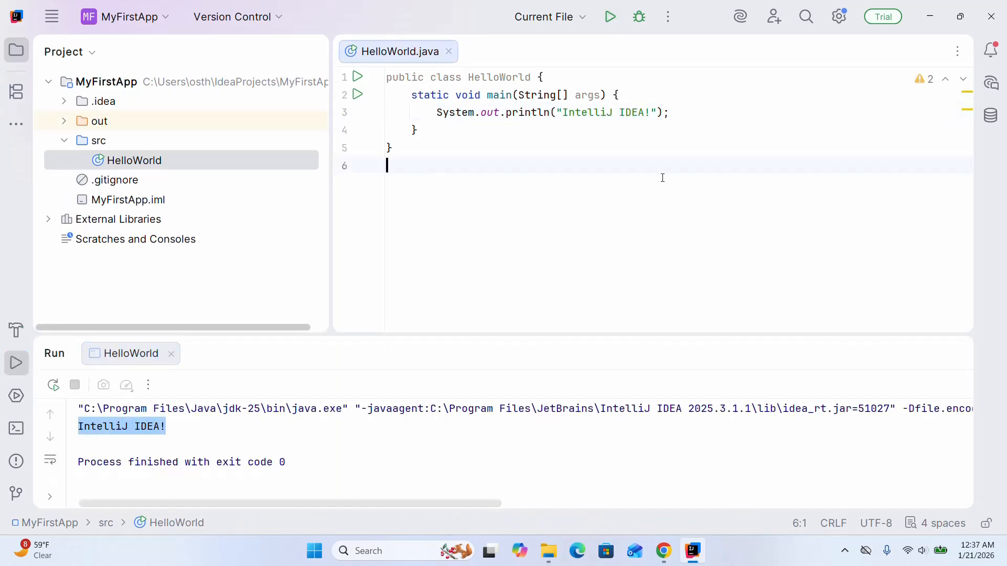